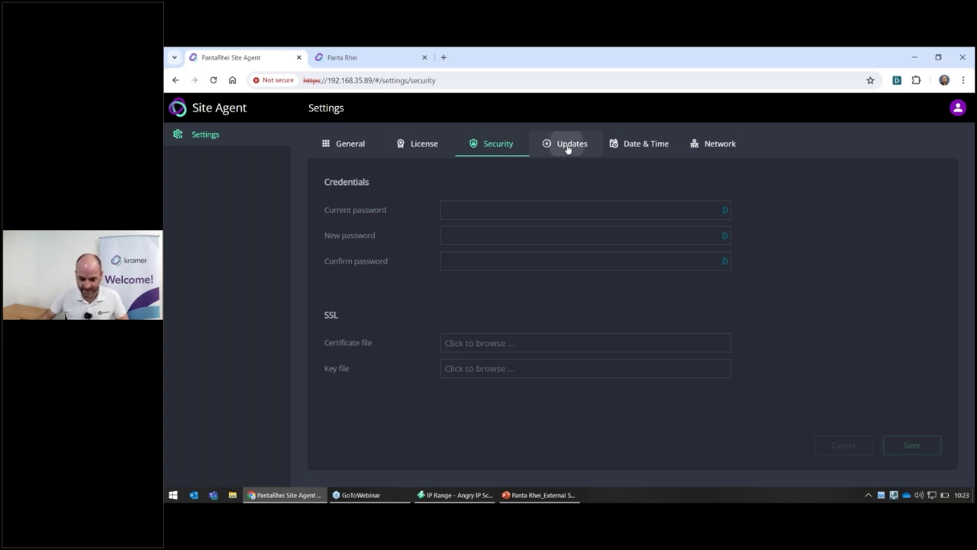
View the Site Agent's update settings and check the customer choices on the Panta Rhei cloud overview.
click(567, 147)
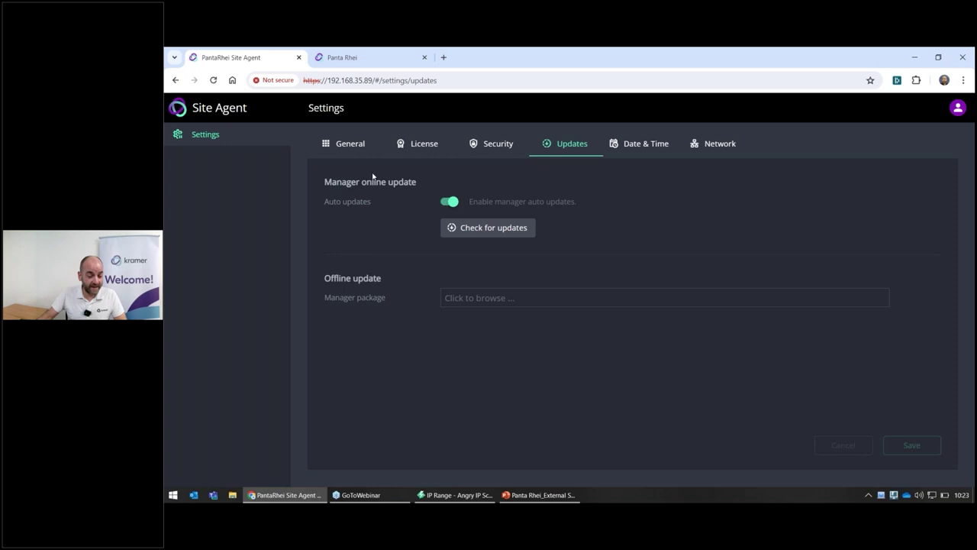
click(355, 58)
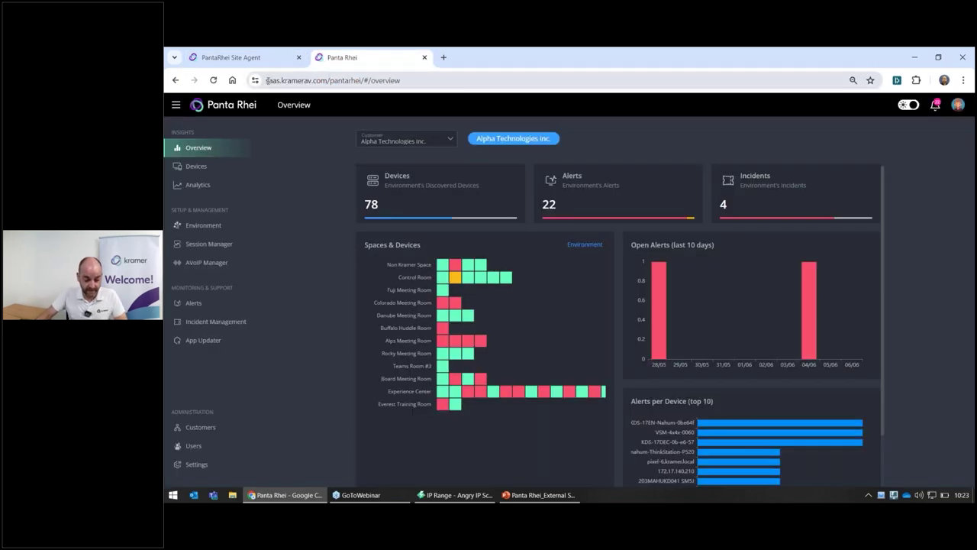
drag(267, 80, 429, 83)
click(433, 81)
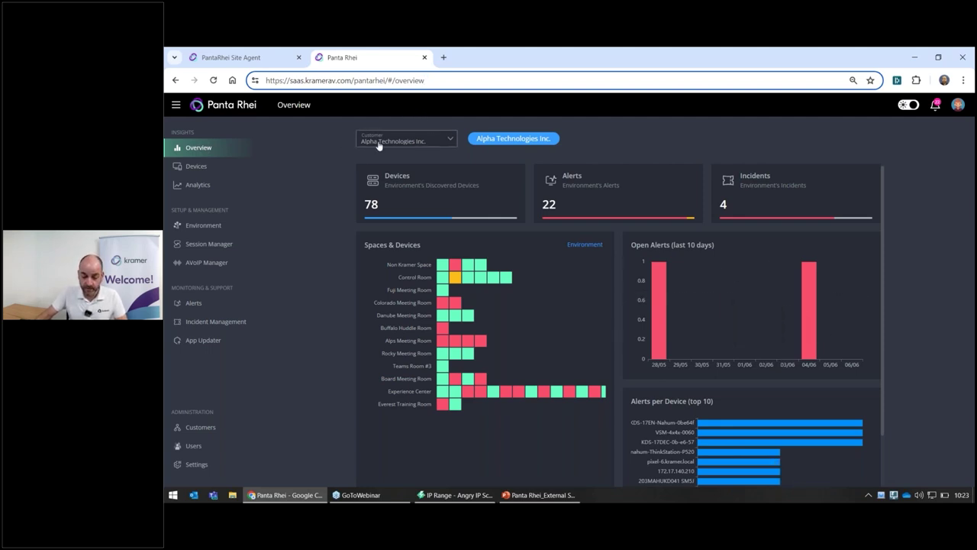
click(451, 141)
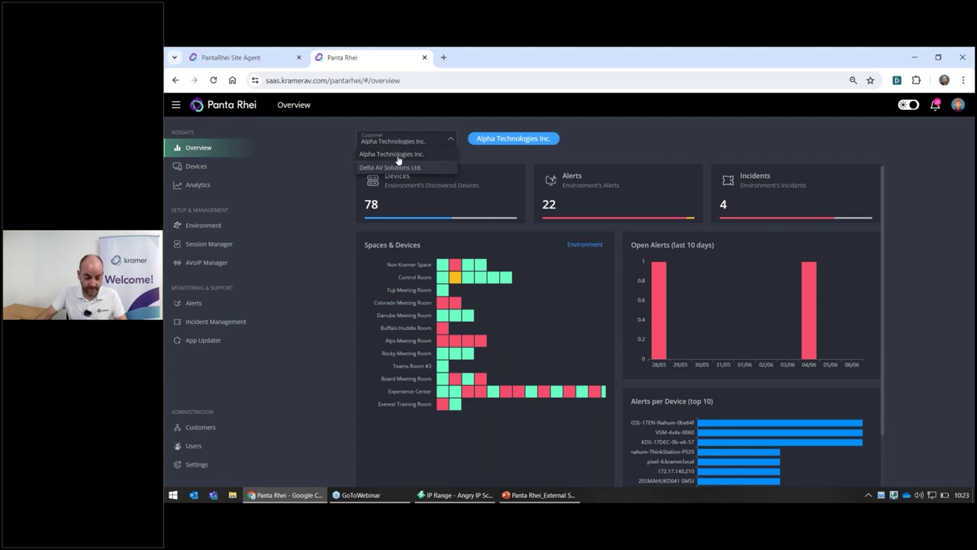
click(411, 124)
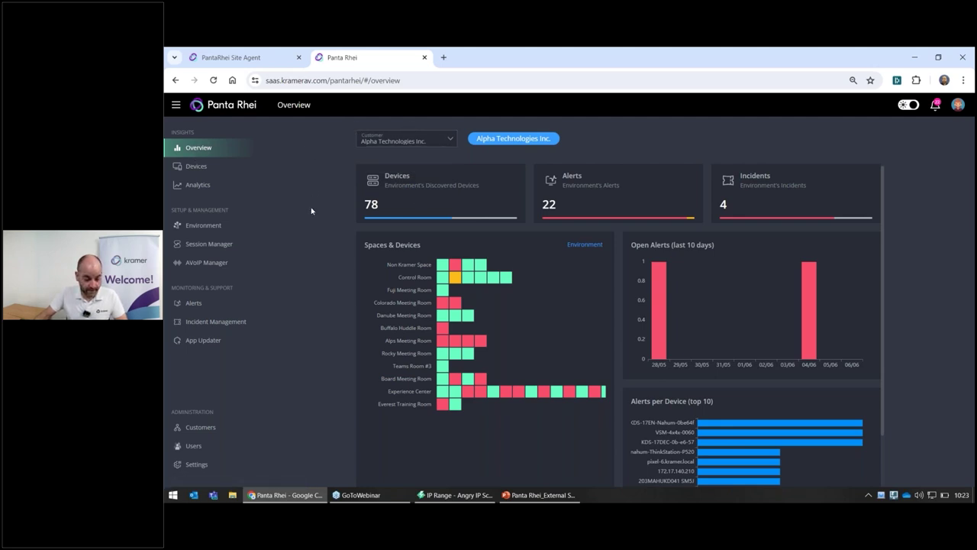
Expand the Alpha Technologies Inc. environment and check the space types offered for a new space, without saving one.
click(211, 233)
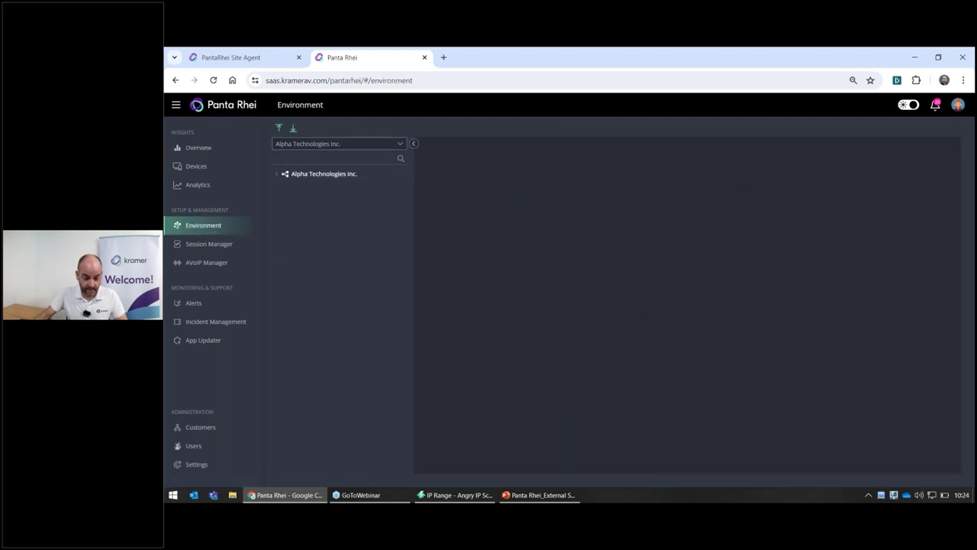
click(277, 176)
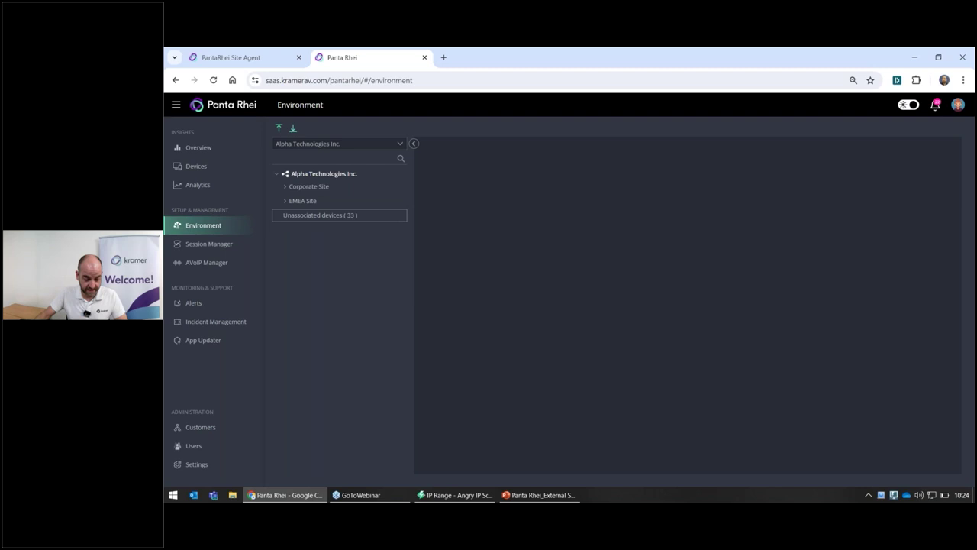
right_click(329, 176)
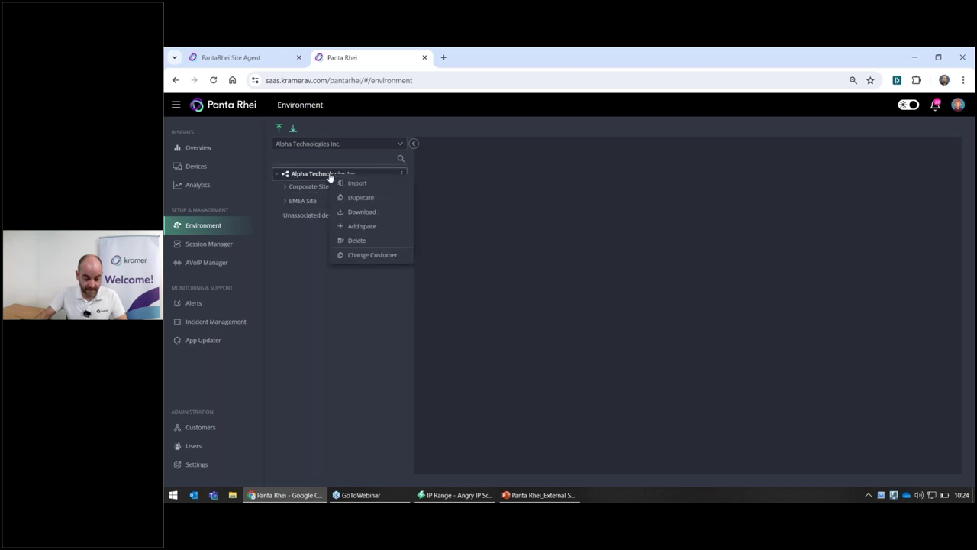
click(356, 228)
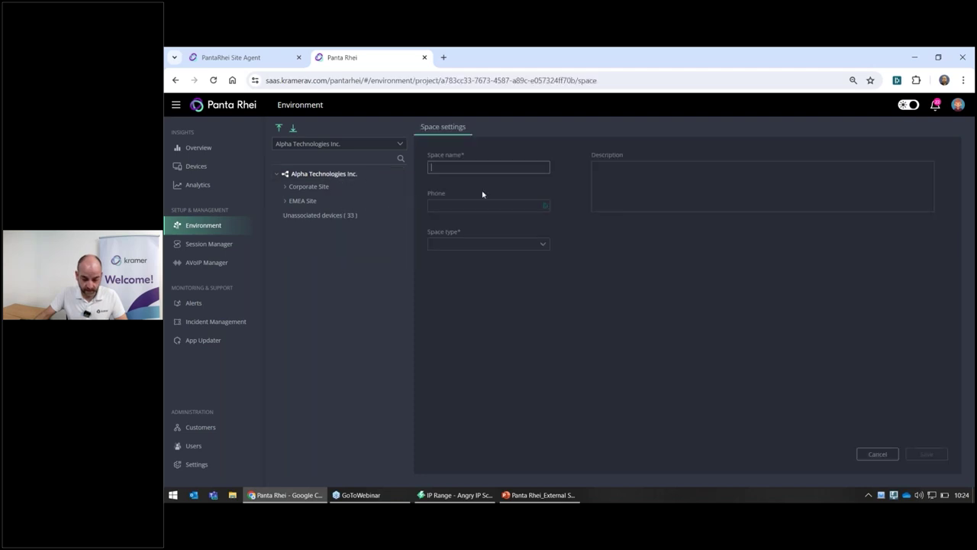
click(504, 244)
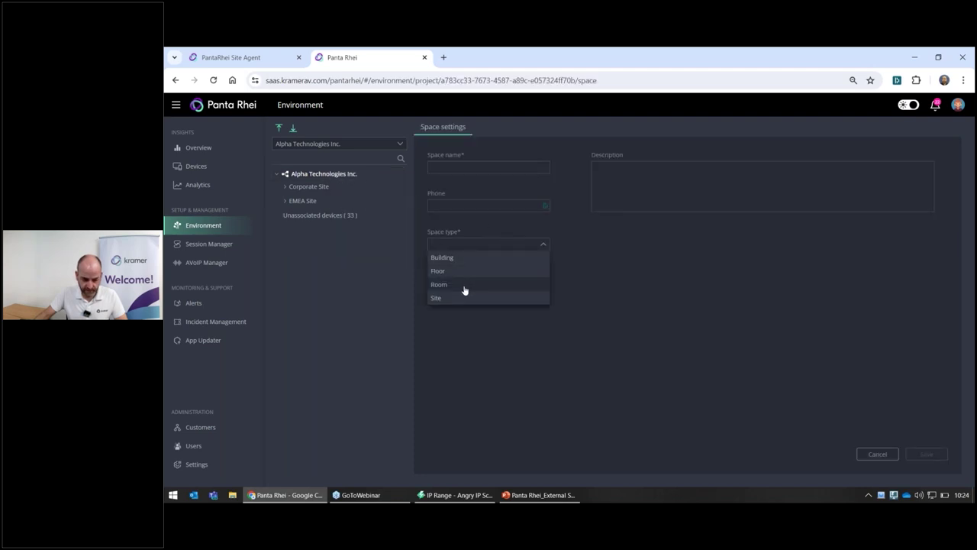
click(653, 270)
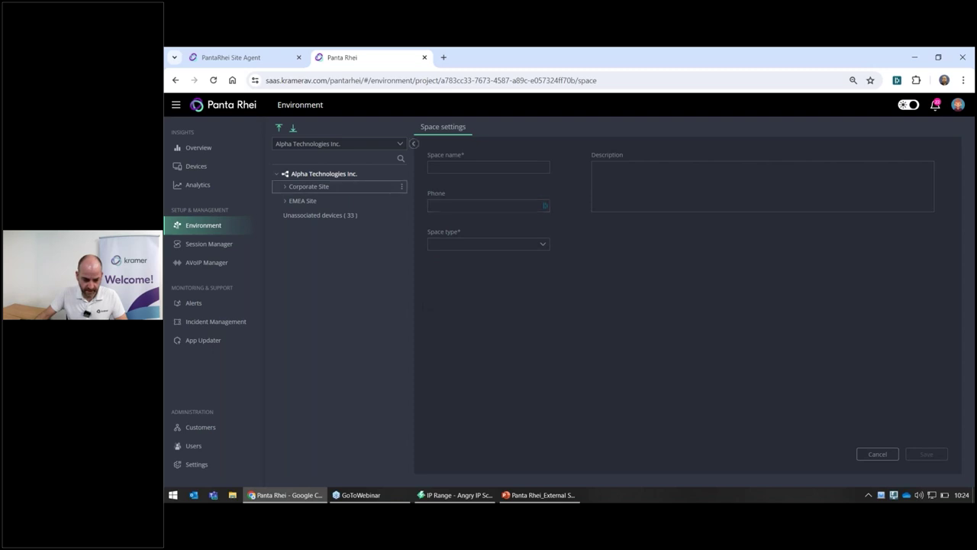
click(877, 454)
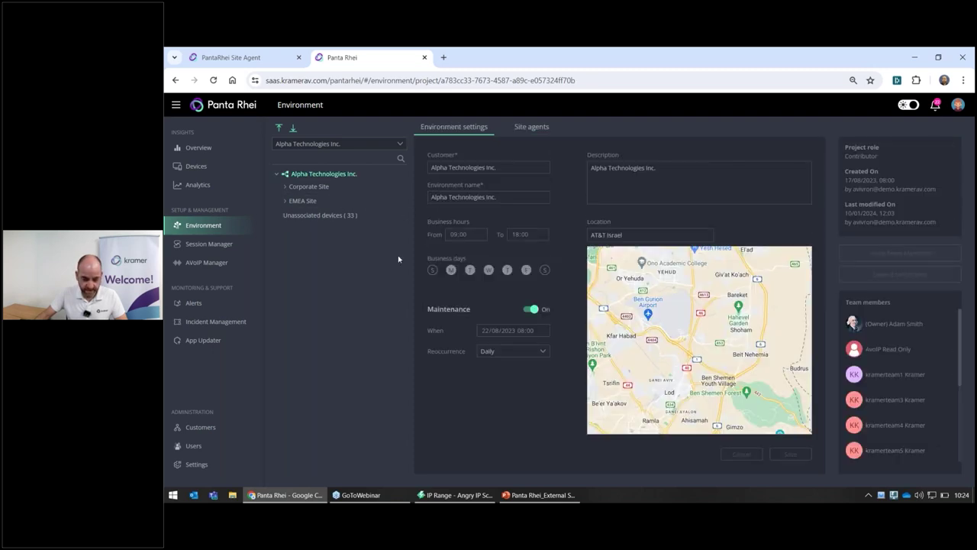
Open the device information of KDS-17DEC-0a-d6-0e in the EMEA Site's Experience Center.
click(285, 202)
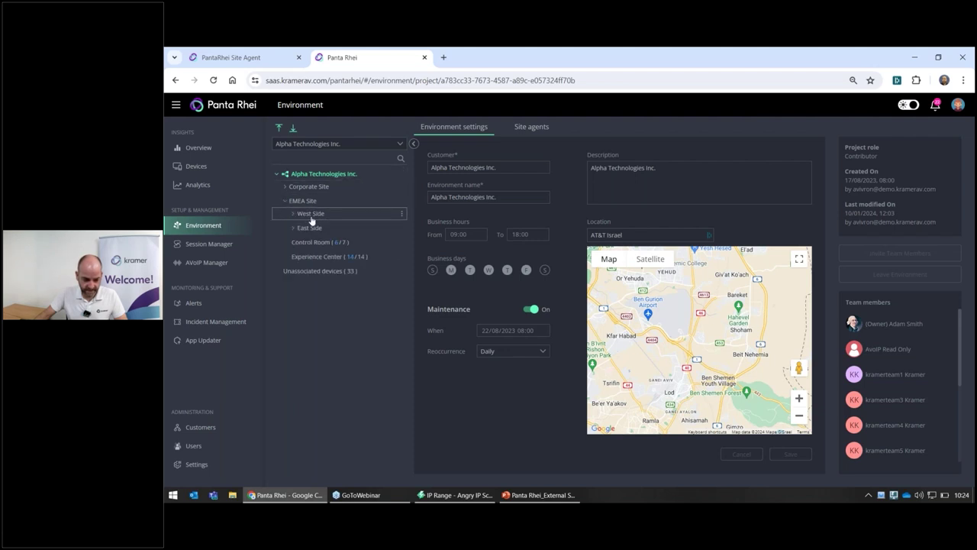
click(336, 261)
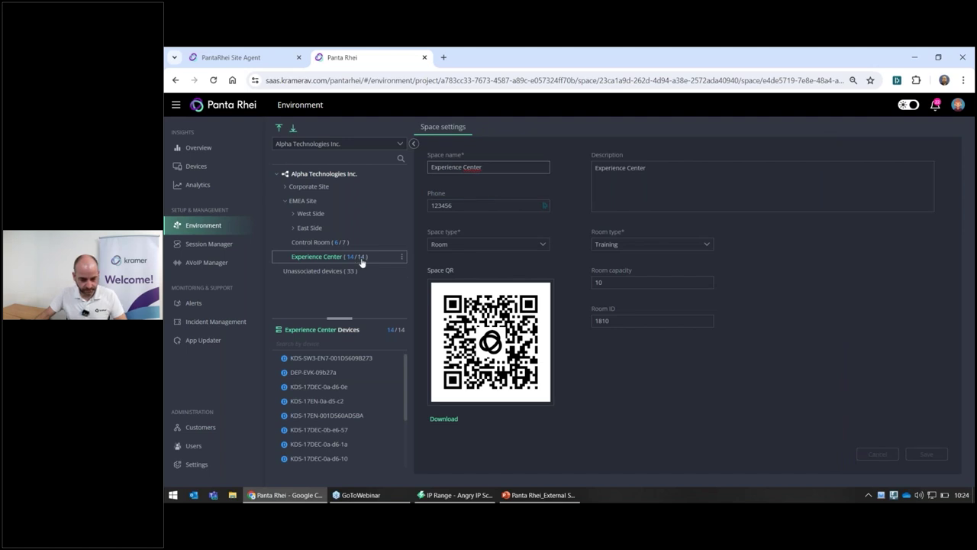
click(309, 390)
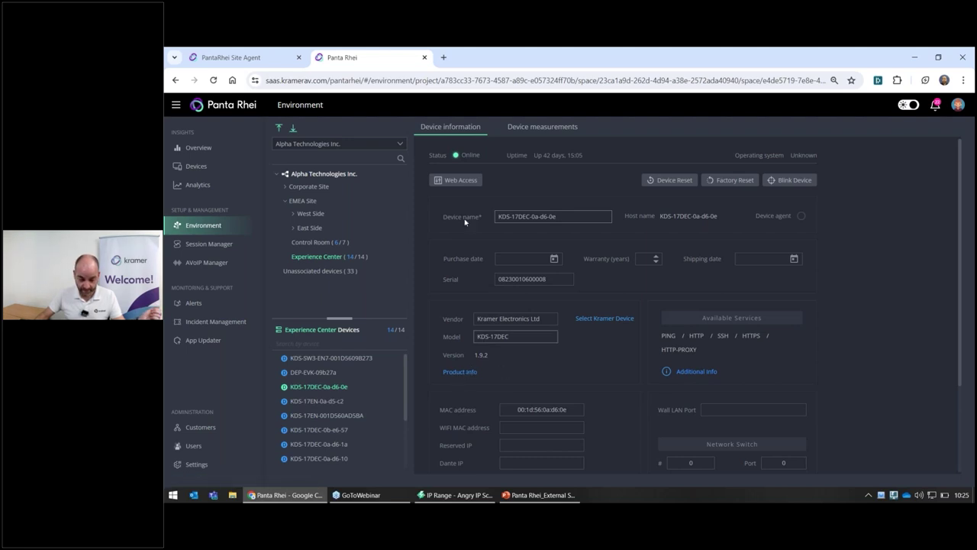
Open the KDS-17DEC decoder's remote web interface and view its AV settings and general device settings.
click(457, 181)
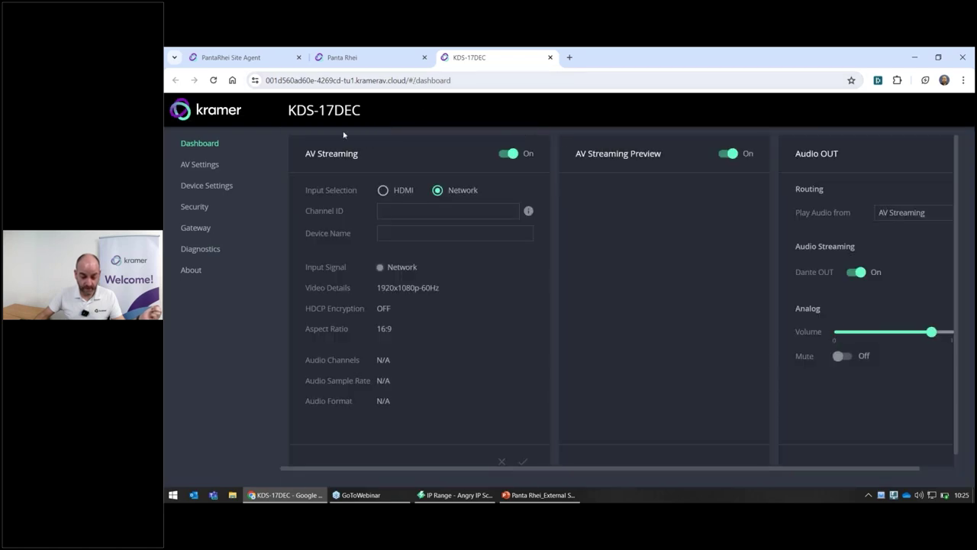
click(199, 168)
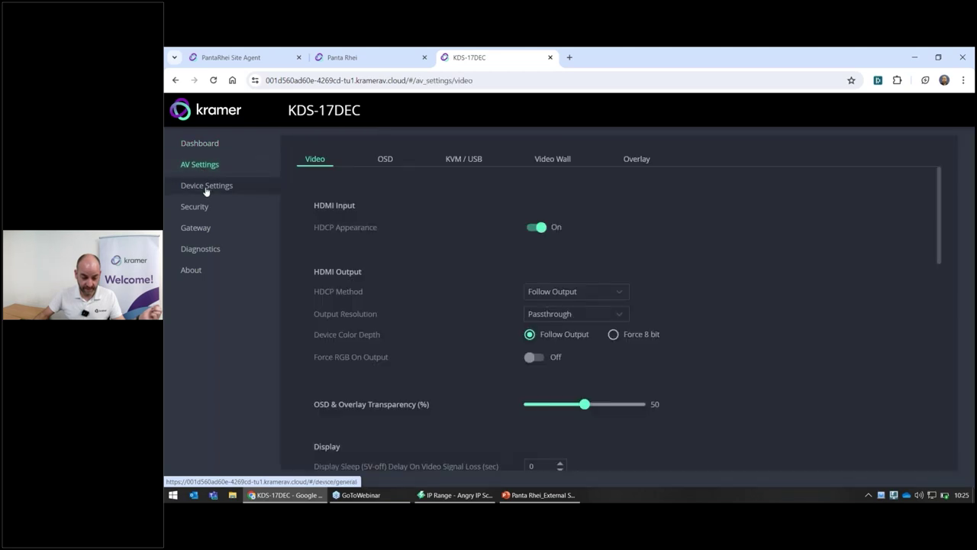
click(205, 187)
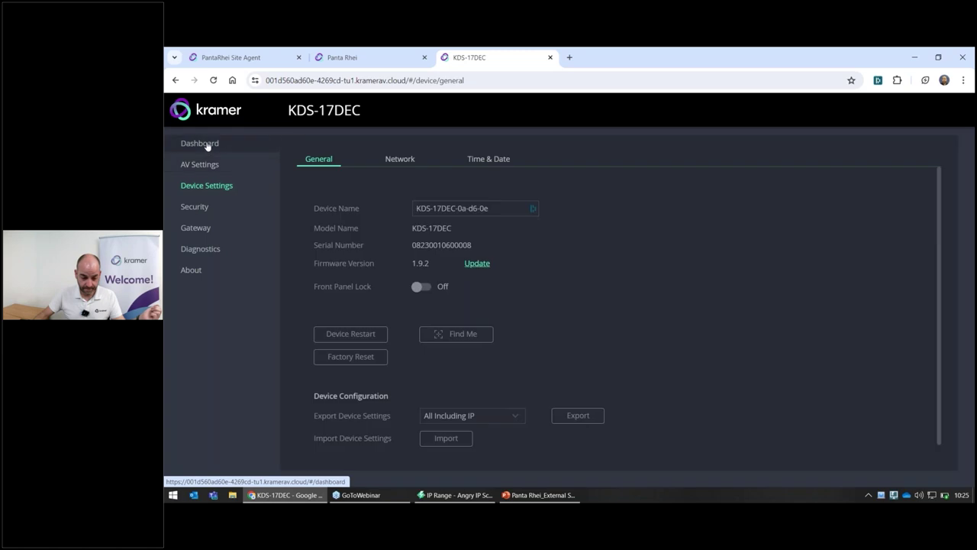
Back in Panta Rhei, open the remote web interface of the AM-3200-WF-I device in the Corporate Site's Non Kramer Space.
click(382, 59)
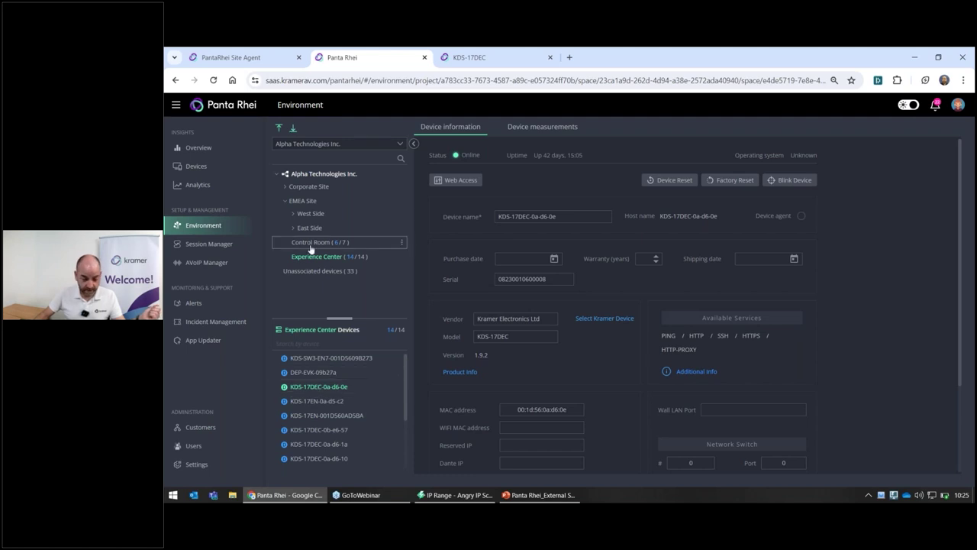
click(286, 188)
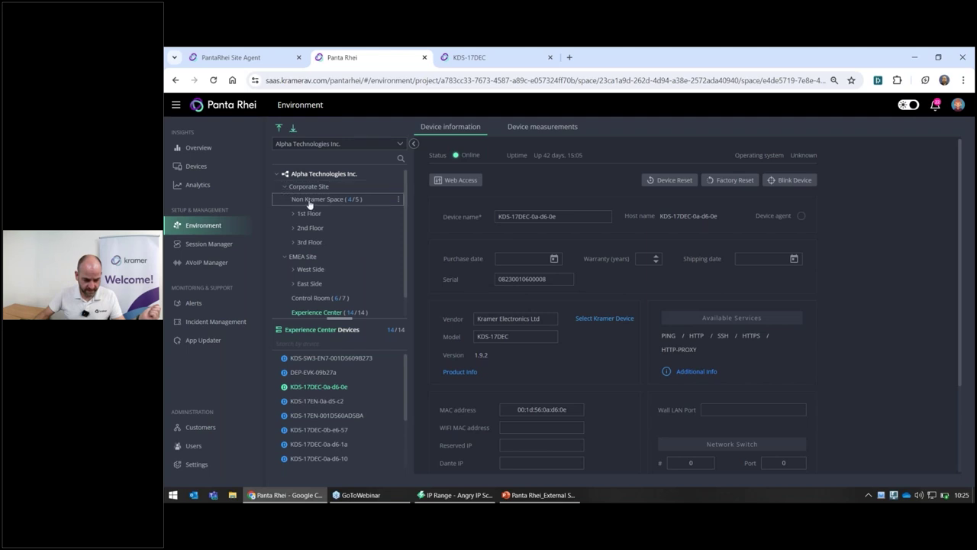
click(310, 201)
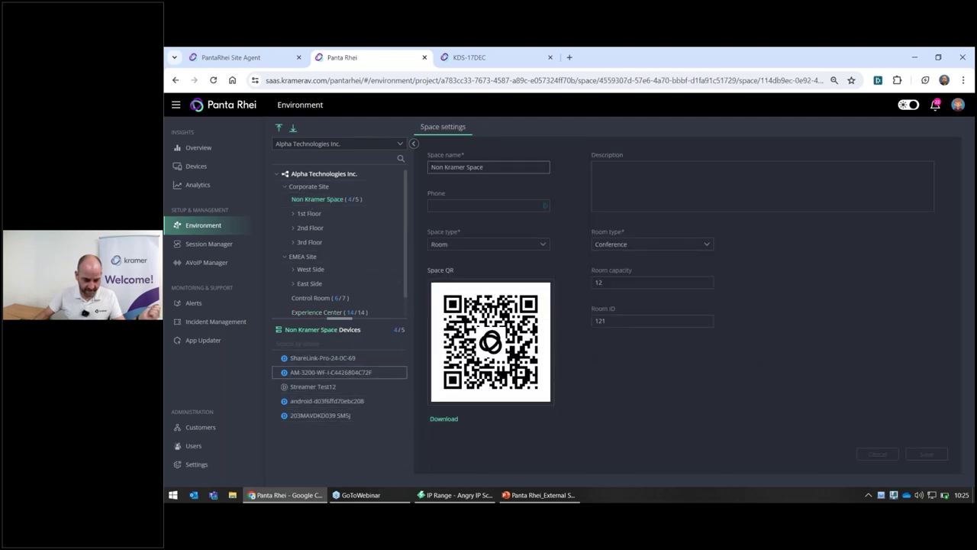
click(310, 374)
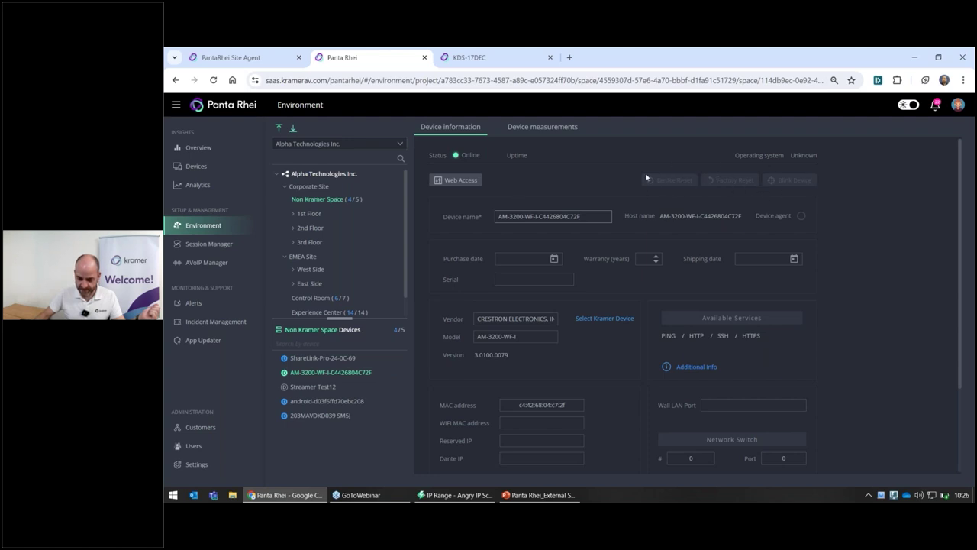
click(453, 183)
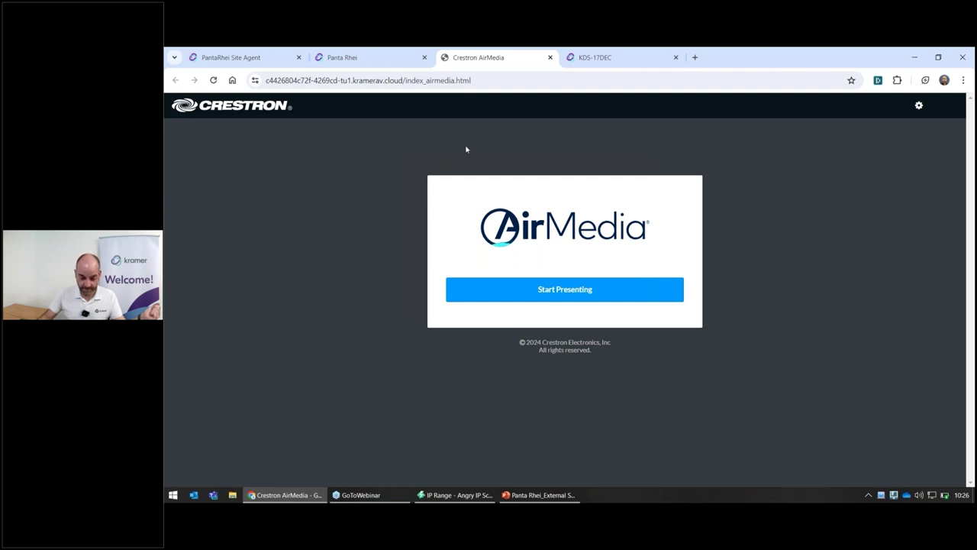
Return to Panta Rhei and browse the unassociated devices, checking the actions available for 172.17.140.40.
click(387, 62)
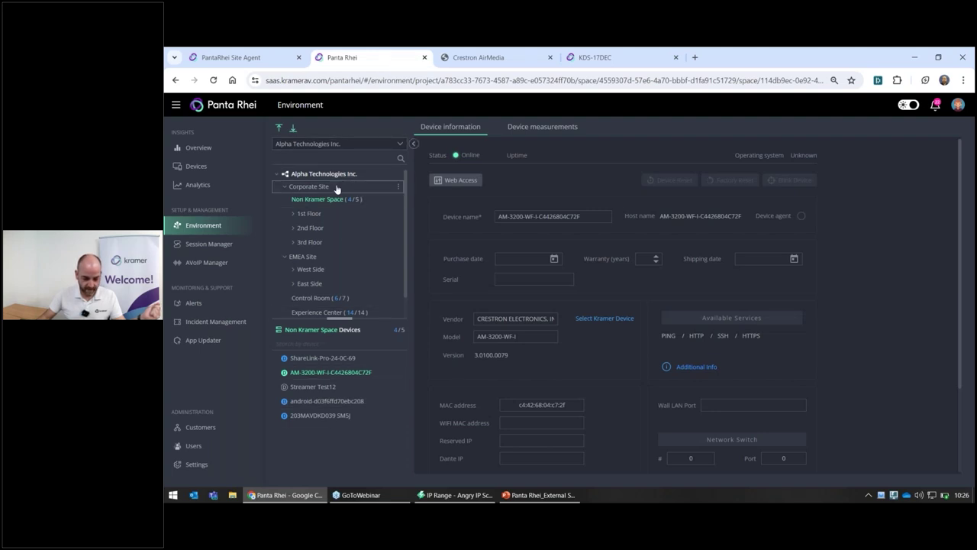
scroll(363, 252, down, 1)
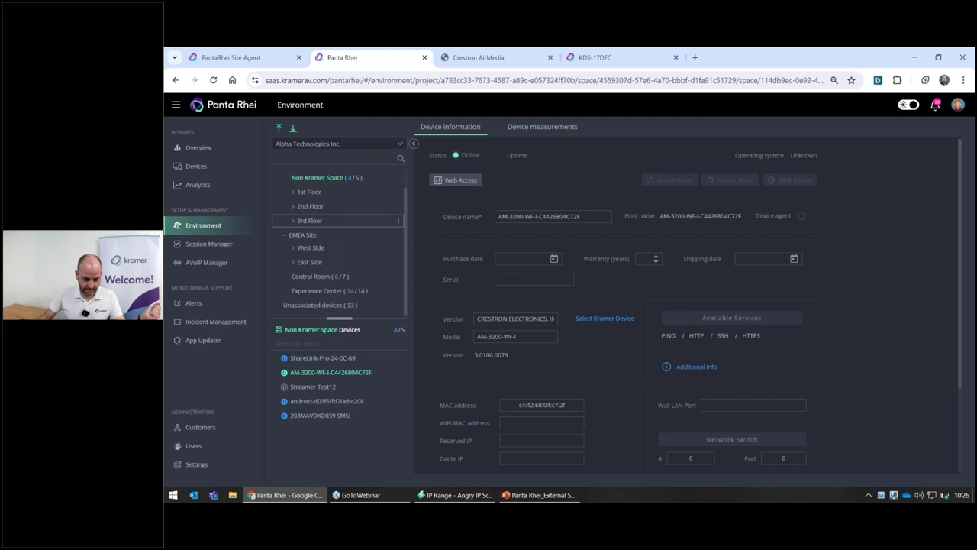
click(328, 305)
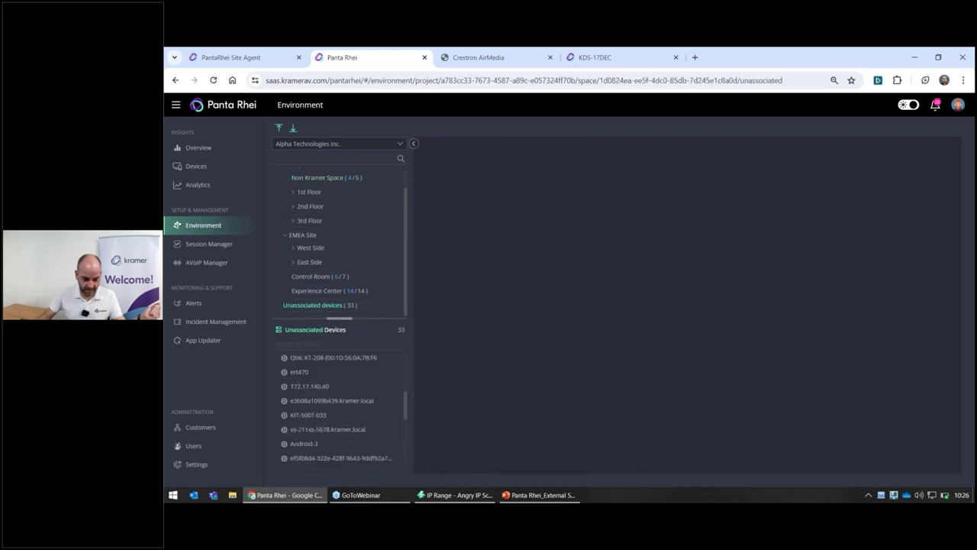
right_click(310, 393)
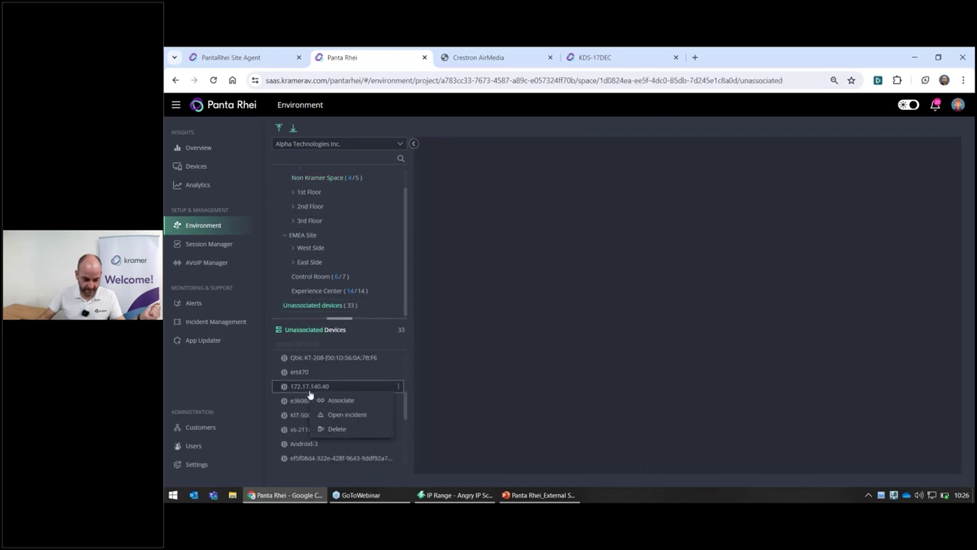
click(491, 368)
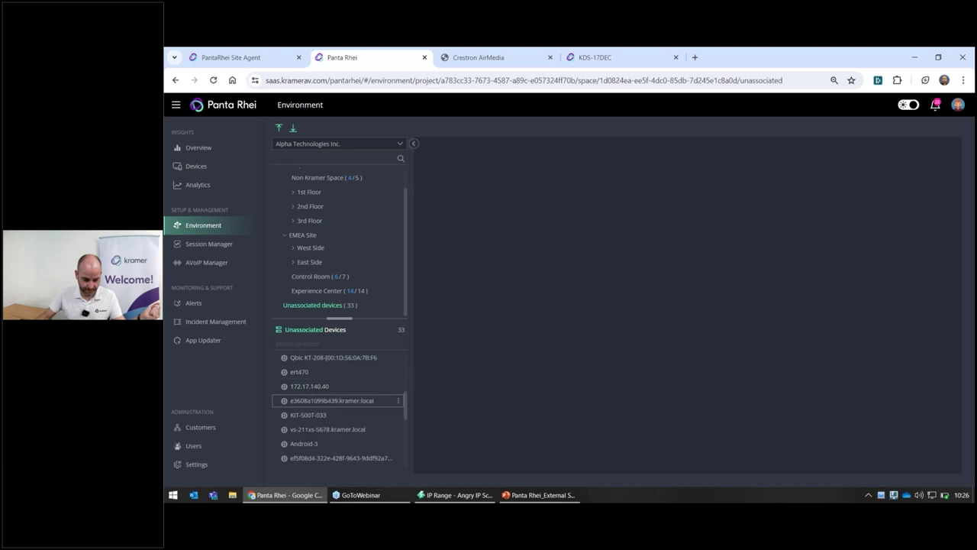
scroll(336, 400, up, 3)
scroll(335, 268, up, 1)
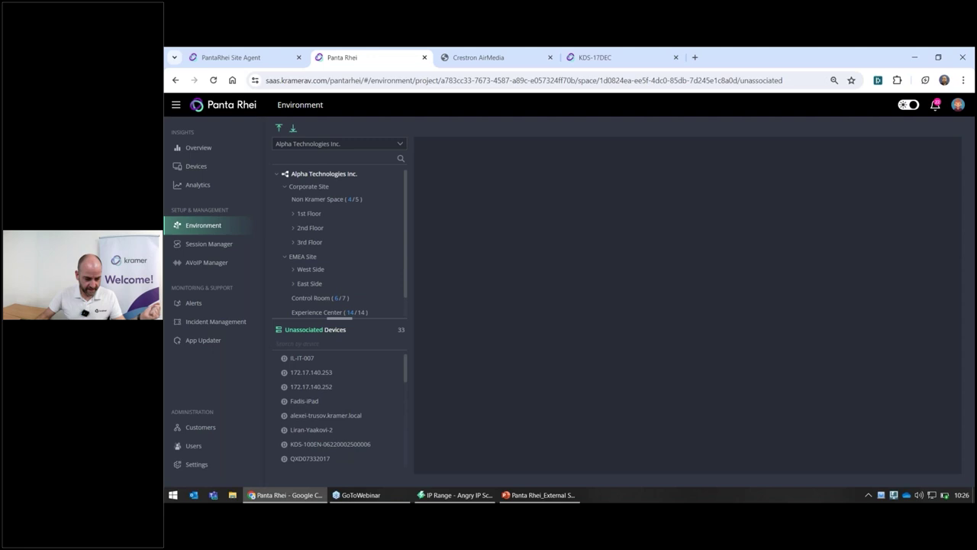
Open the alerts list and show the device details and incident history of alert 12024.
click(196, 307)
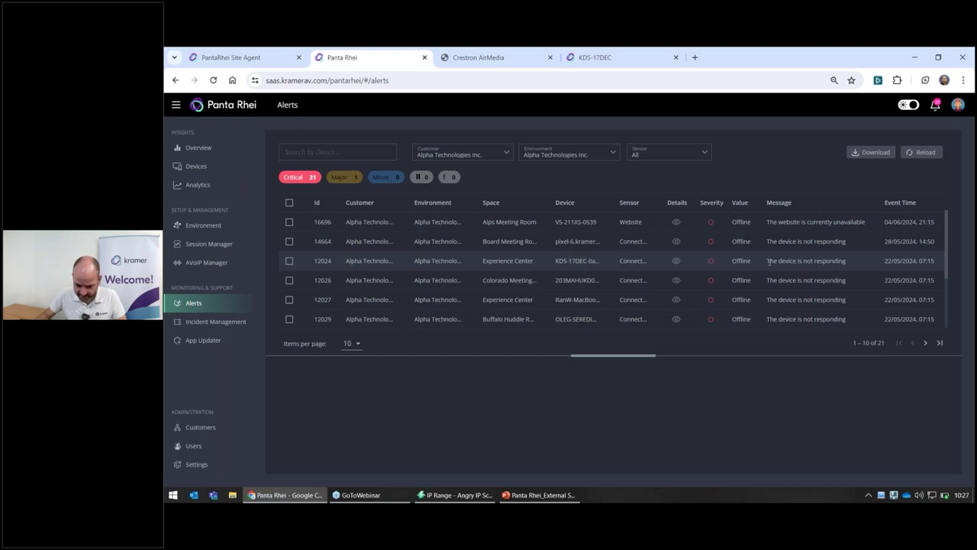
click(677, 262)
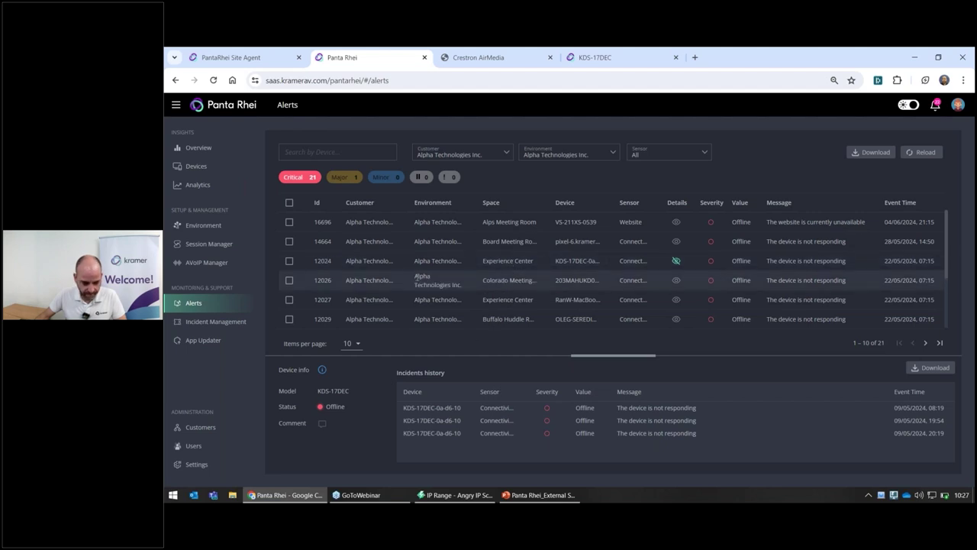
Start an incident for alert 12024, check the available assignees, and cancel it without saving.
click(289, 261)
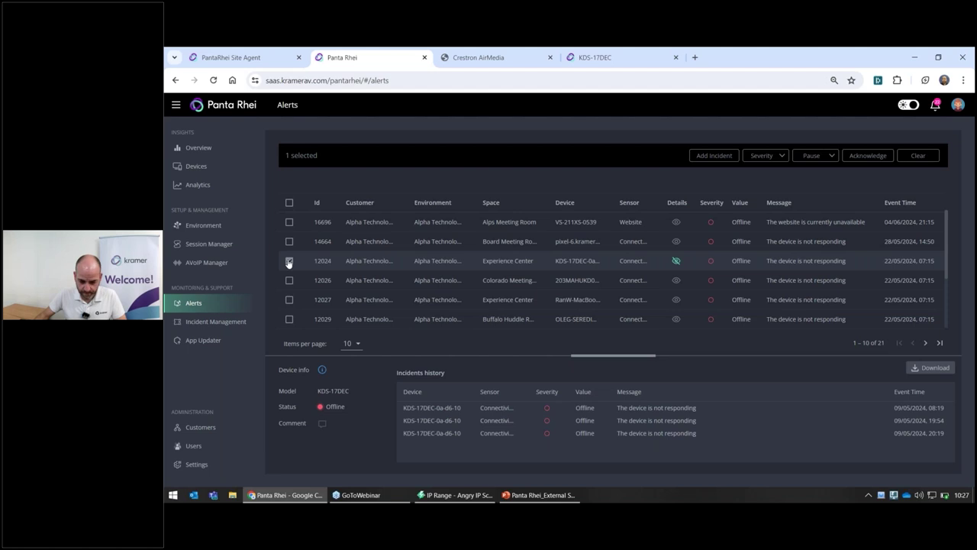
click(715, 156)
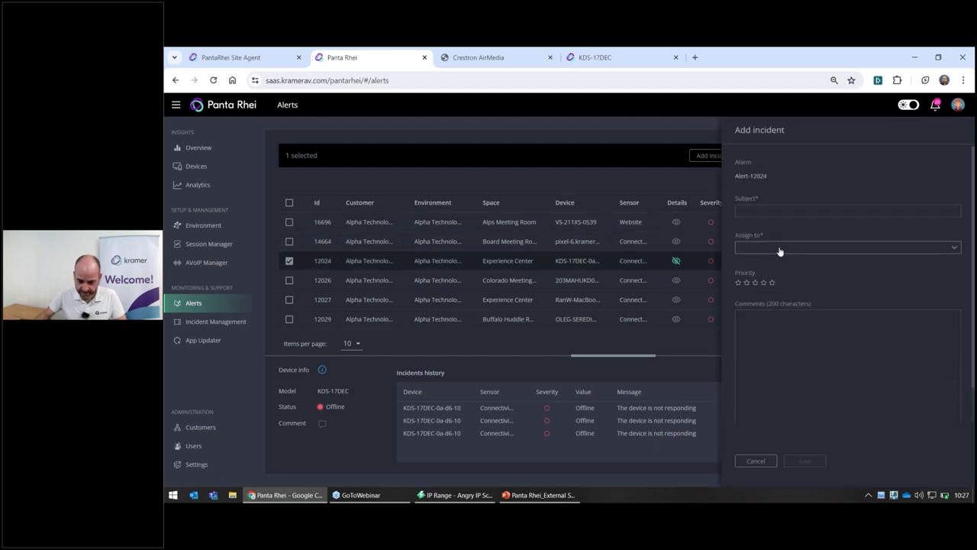
click(779, 251)
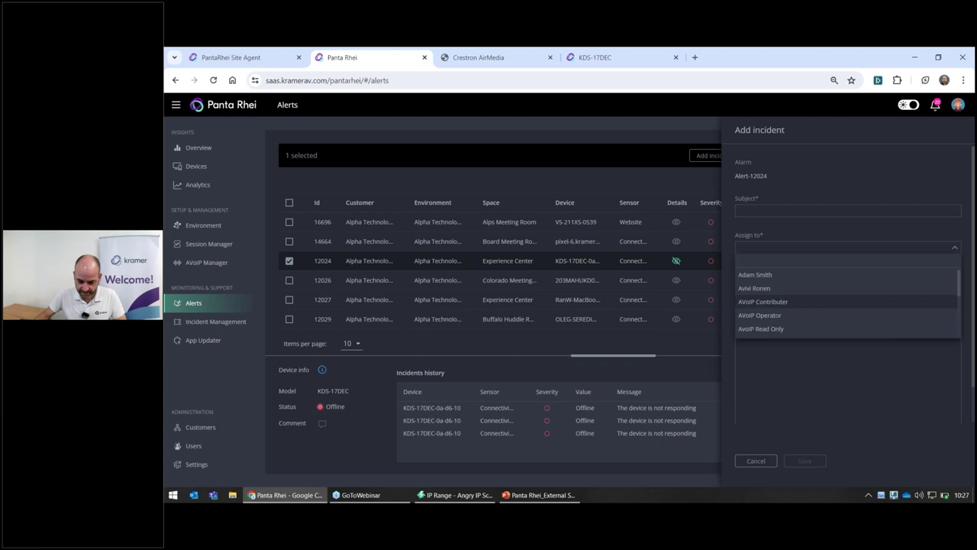
click(820, 164)
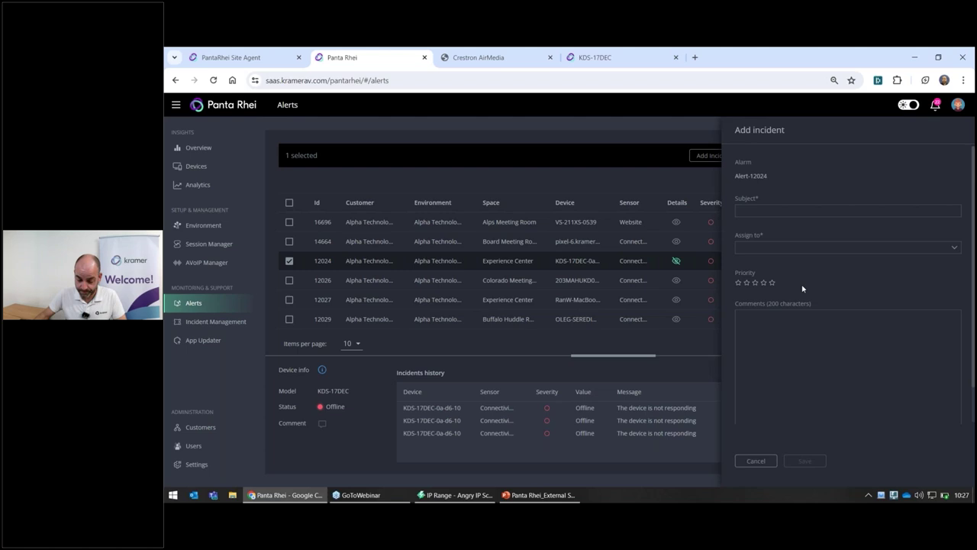
click(755, 461)
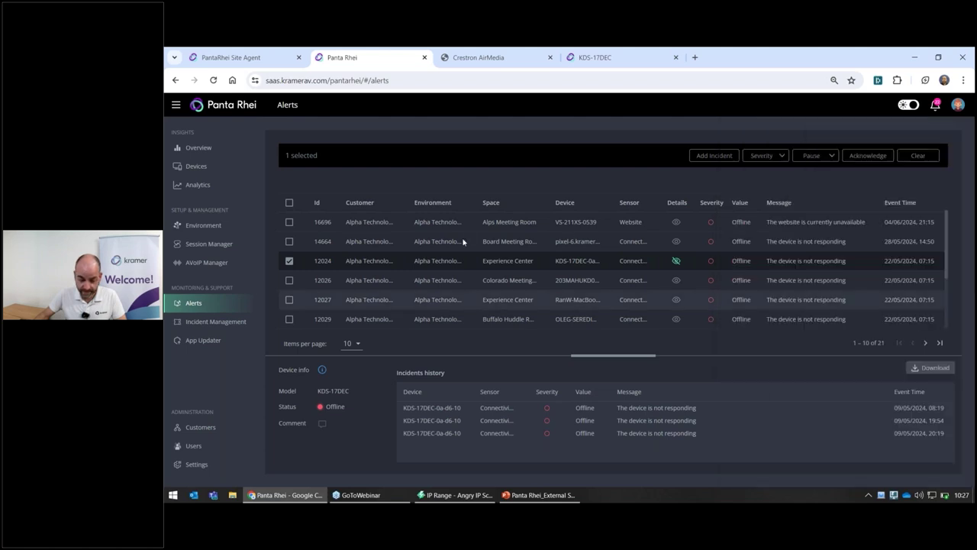
Open Incident Management, view the details of incident 14, and return to the incident list.
click(204, 327)
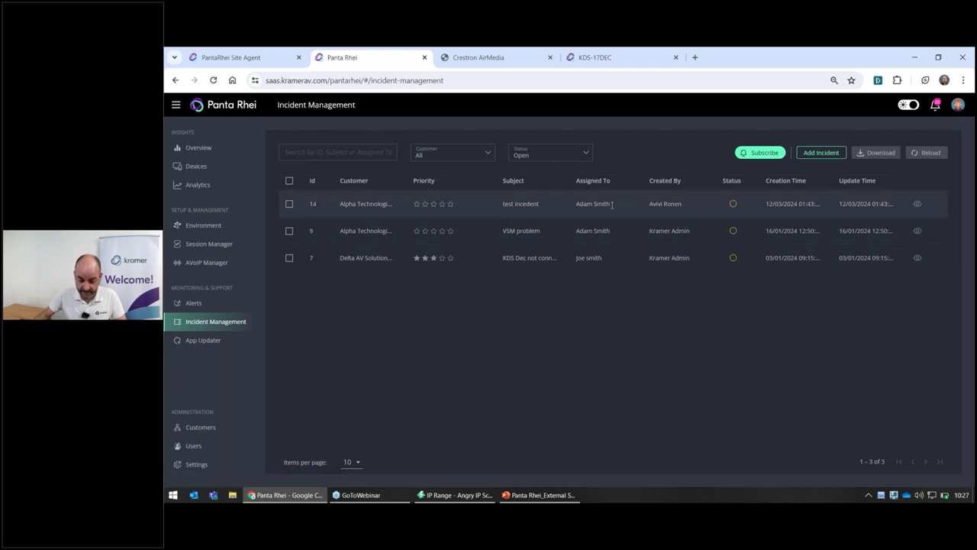
click(918, 204)
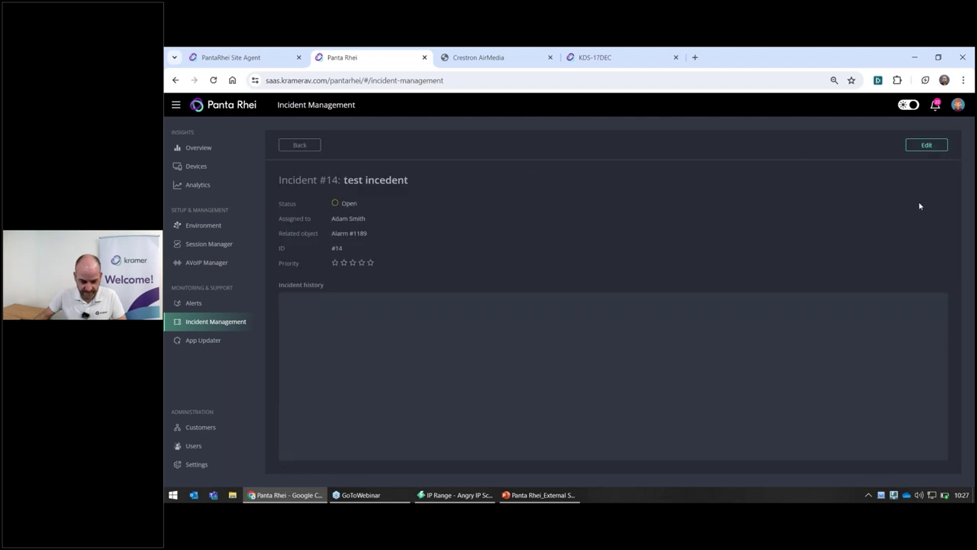
click(299, 145)
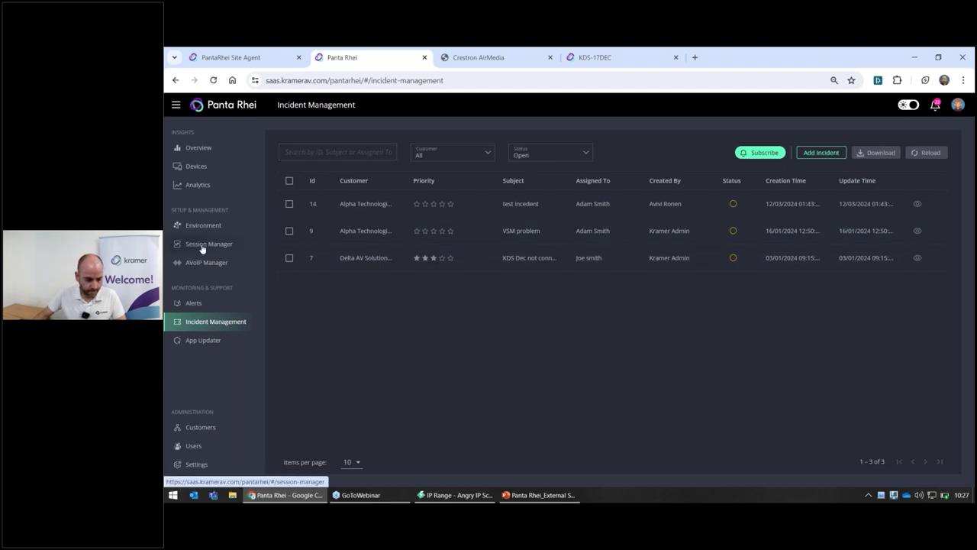
Browse Alpha Technologies Inc.'s devices in the Insights section, filtering the tree by the EMEA Site's East Side and Experience Center.
click(200, 168)
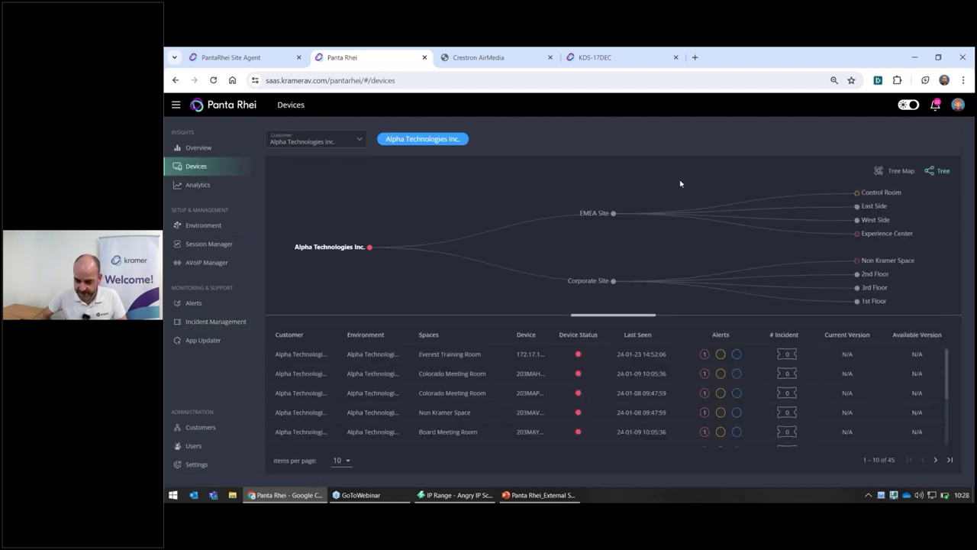
scroll(725, 365, down, 3)
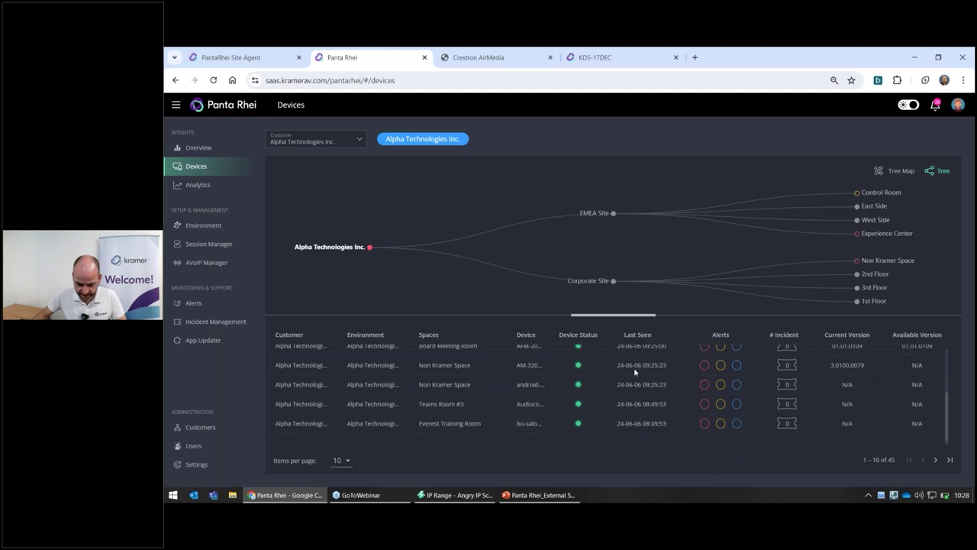
scroll(710, 378, up, 3)
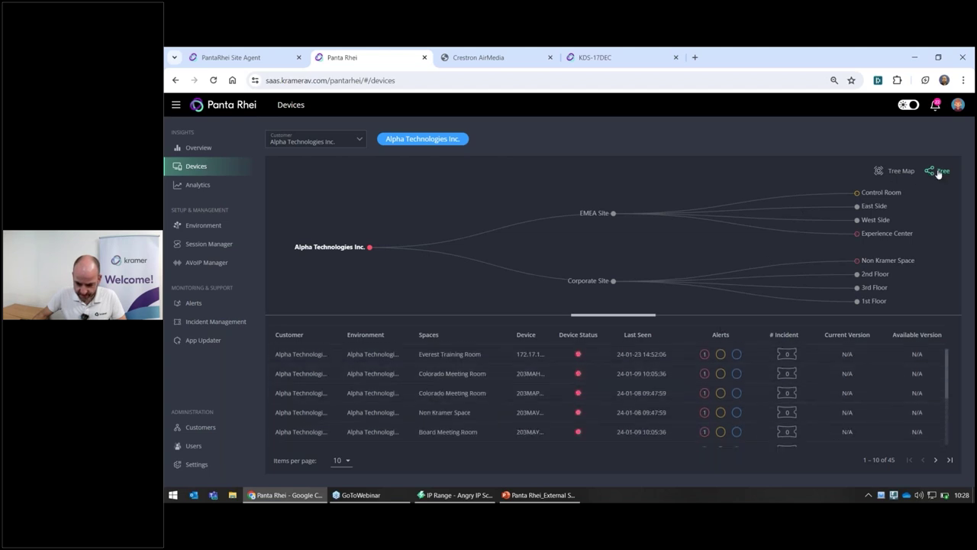
click(876, 209)
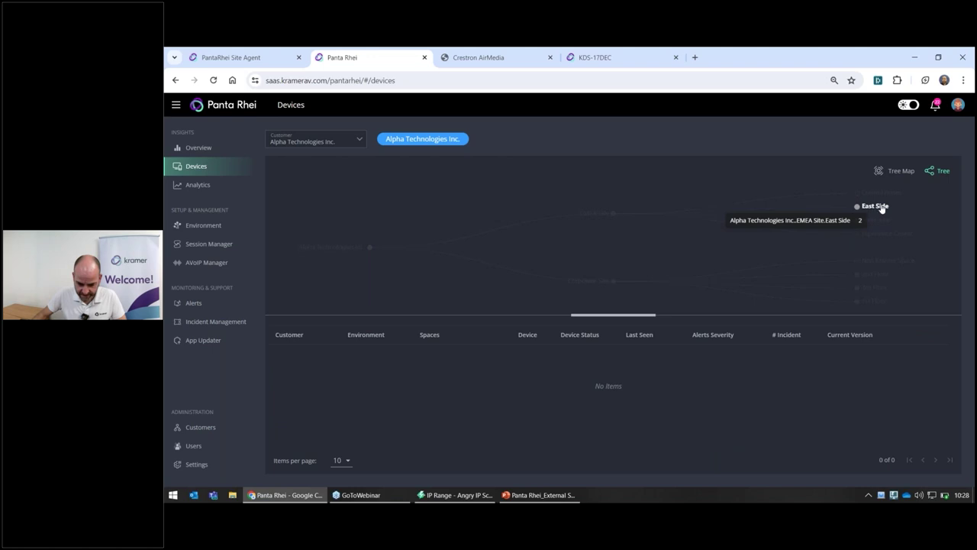
click(878, 237)
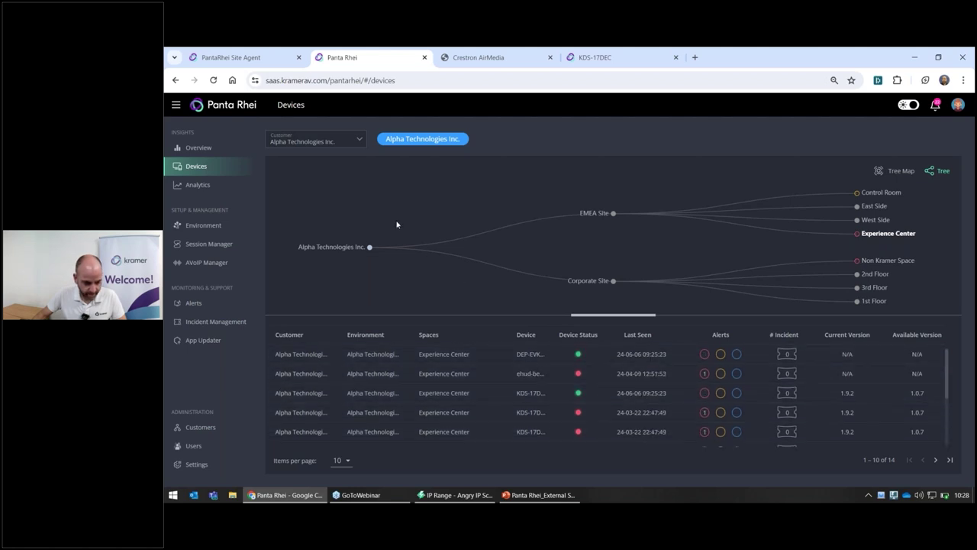
Preview the Session Manager template Meeting Ent#2 and the demo template listed directly below it, closing each preview.
click(208, 248)
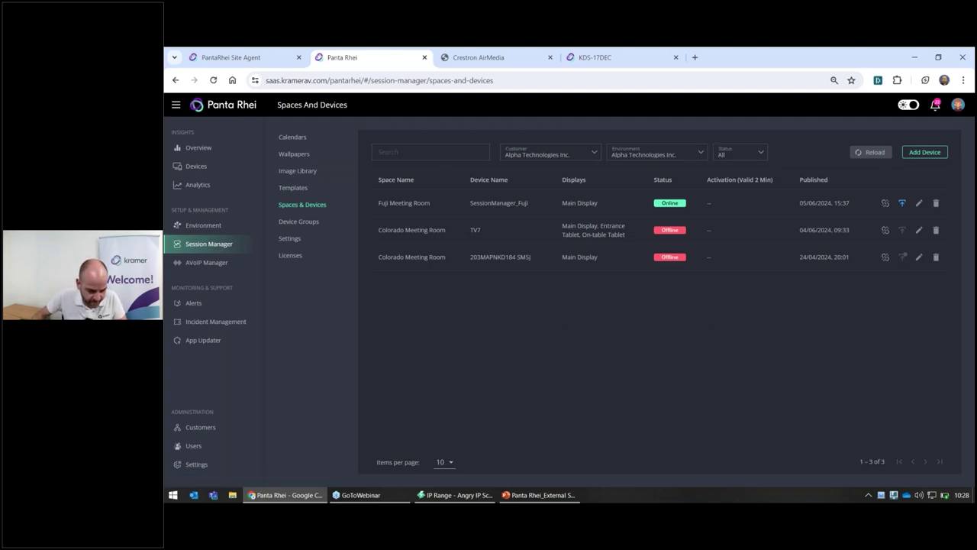
click(293, 187)
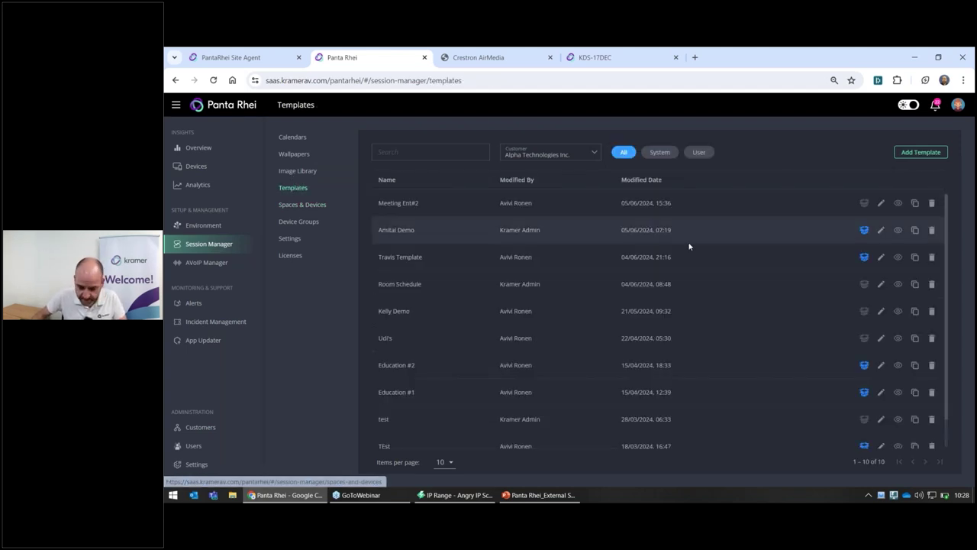
click(899, 203)
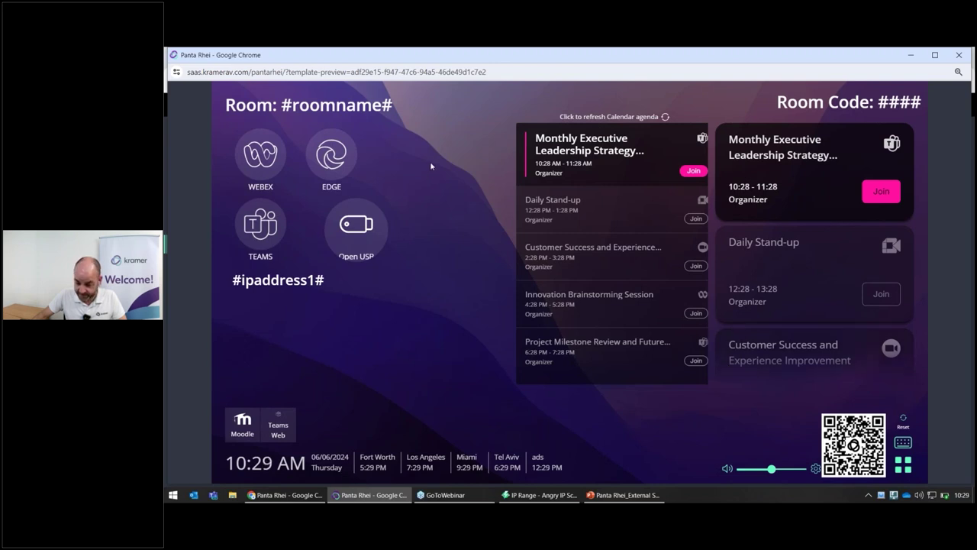
click(959, 55)
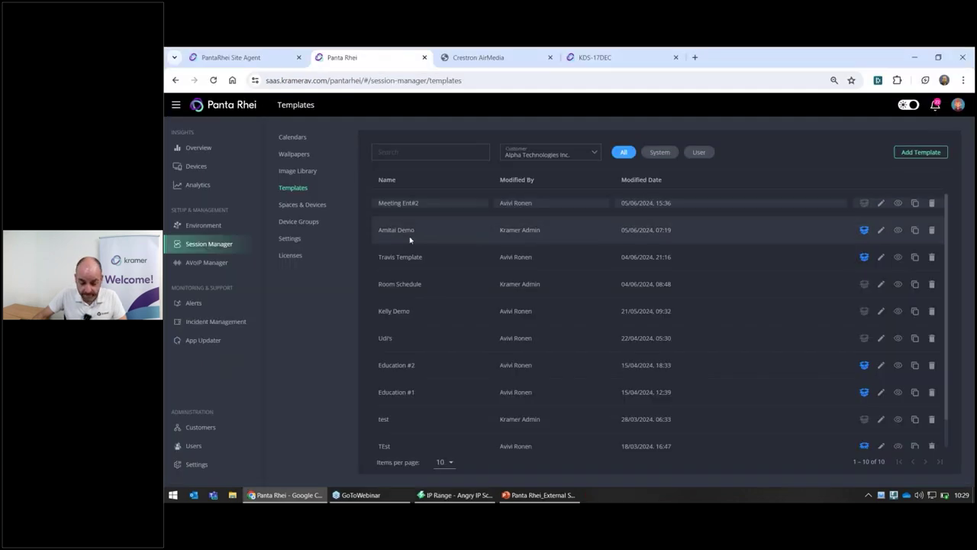
click(897, 230)
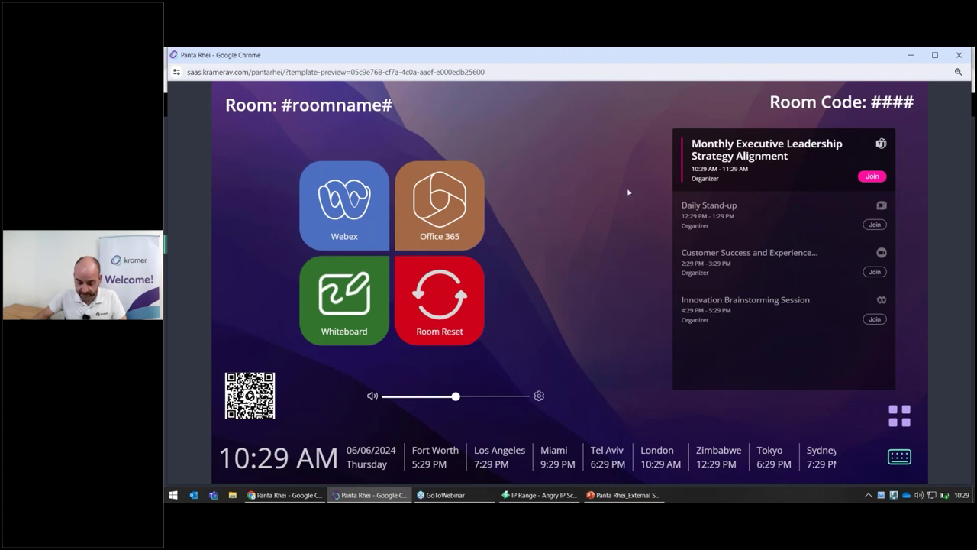
click(958, 56)
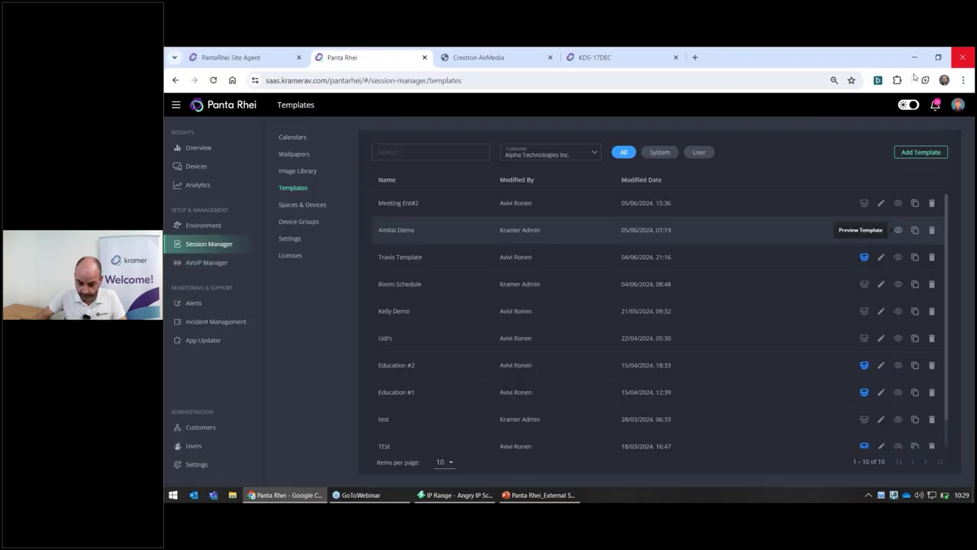
Review the AVoIP Manager's devices, groups, video walls and the KM Support1 KVM configuration.
click(212, 265)
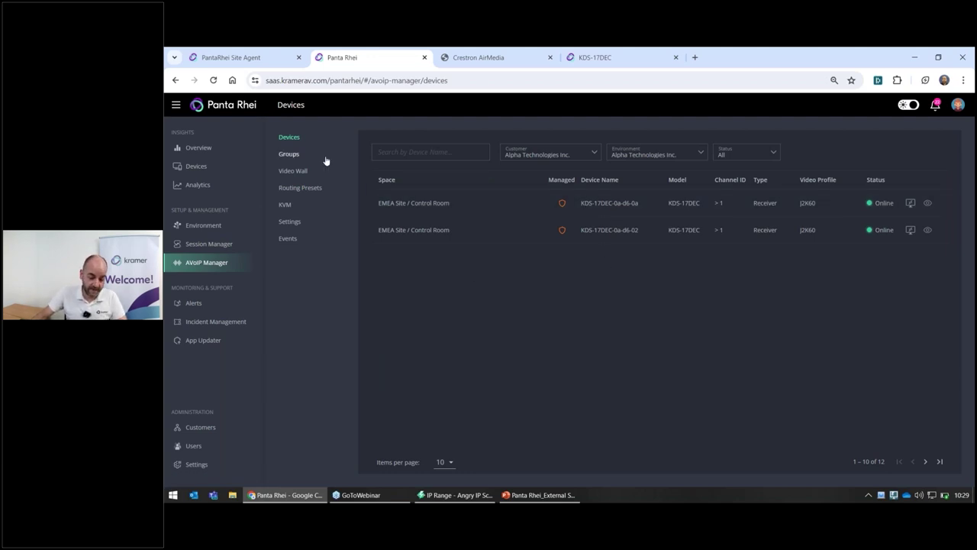
click(289, 156)
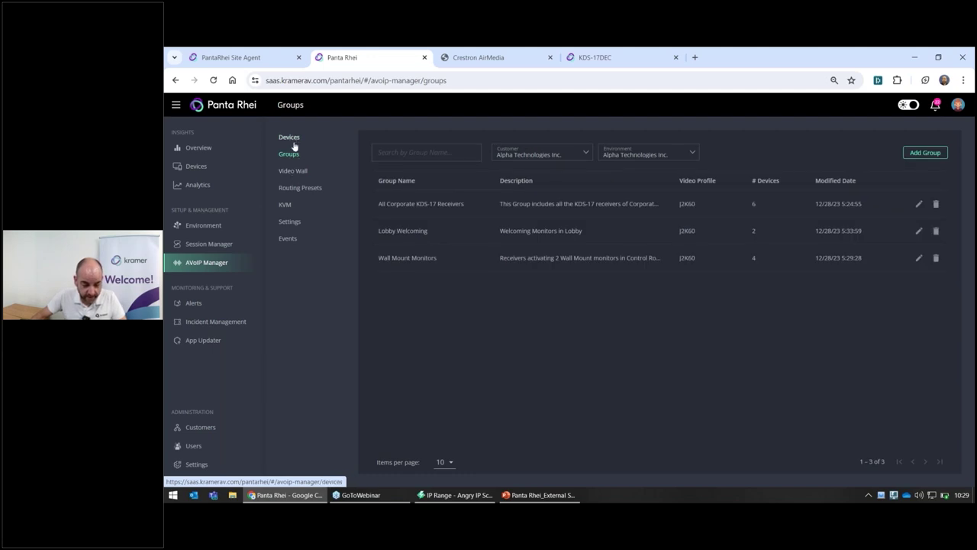
click(295, 139)
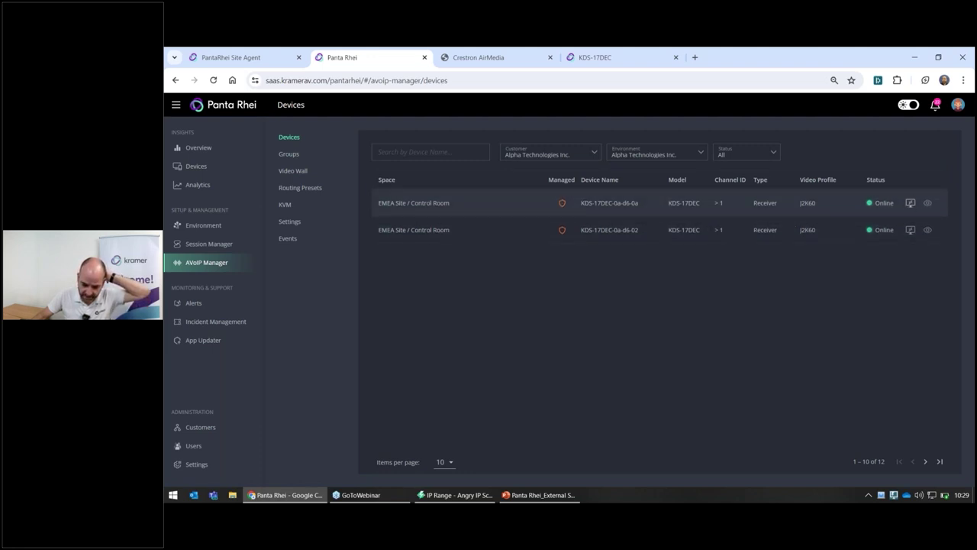
click(298, 174)
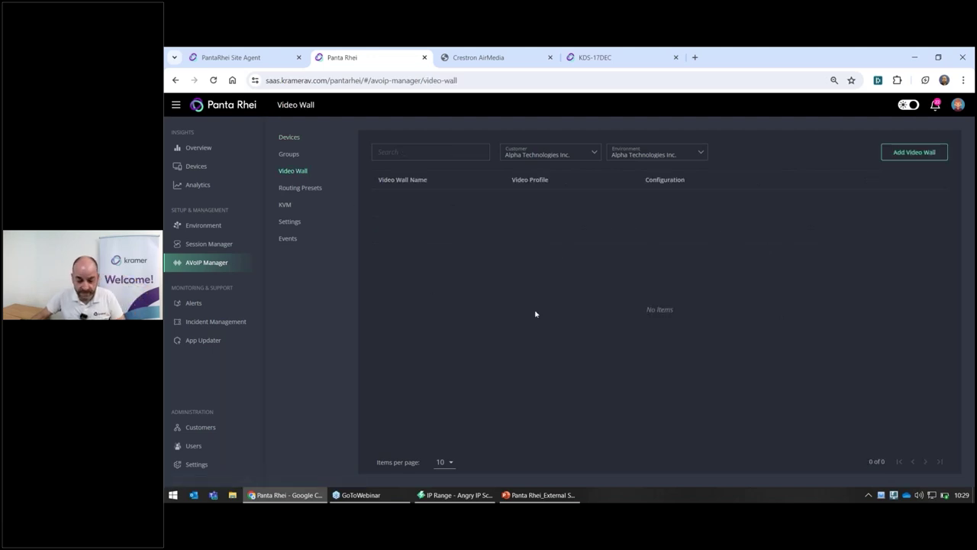
click(284, 204)
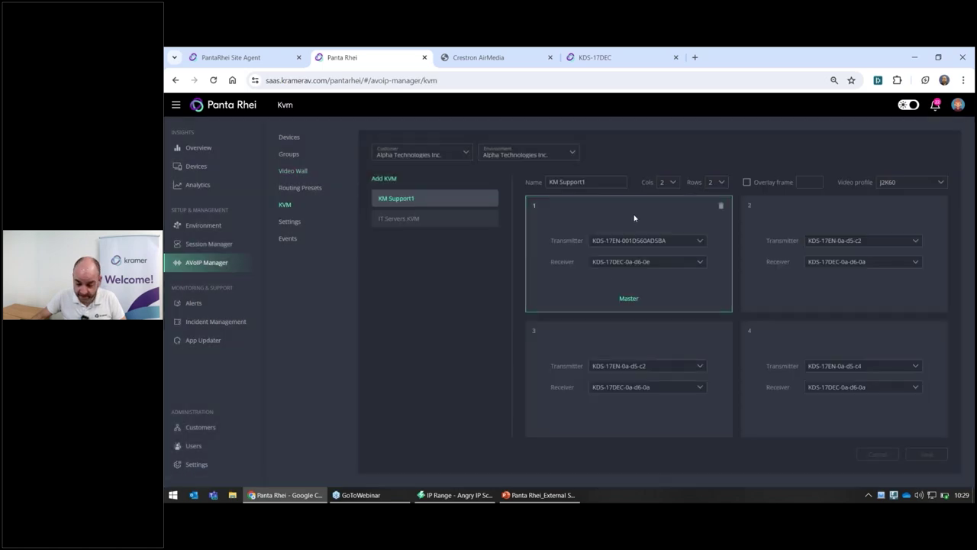
mouse_move(795, 225)
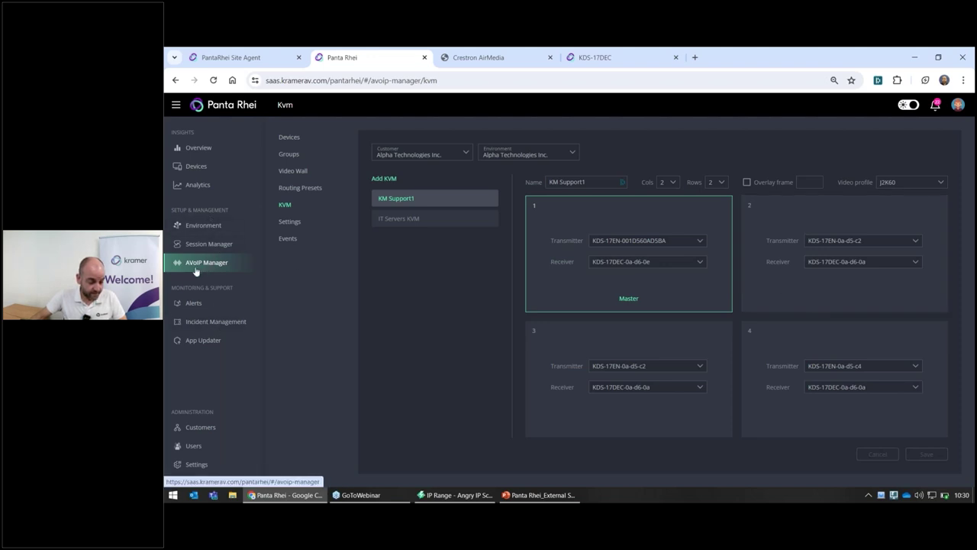
Open the App Updater and select the KDS-SW3-EN7 device to show its upgrade option.
click(201, 342)
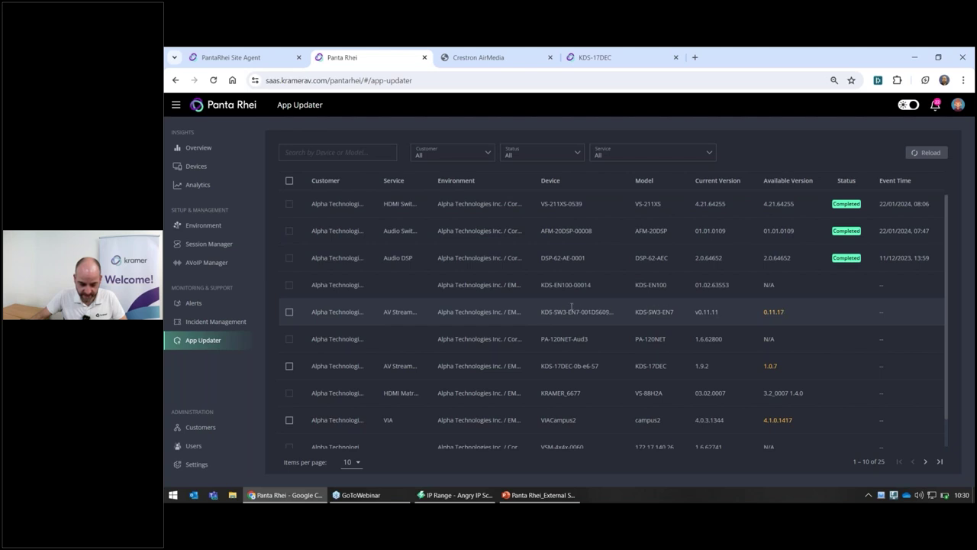
click(289, 312)
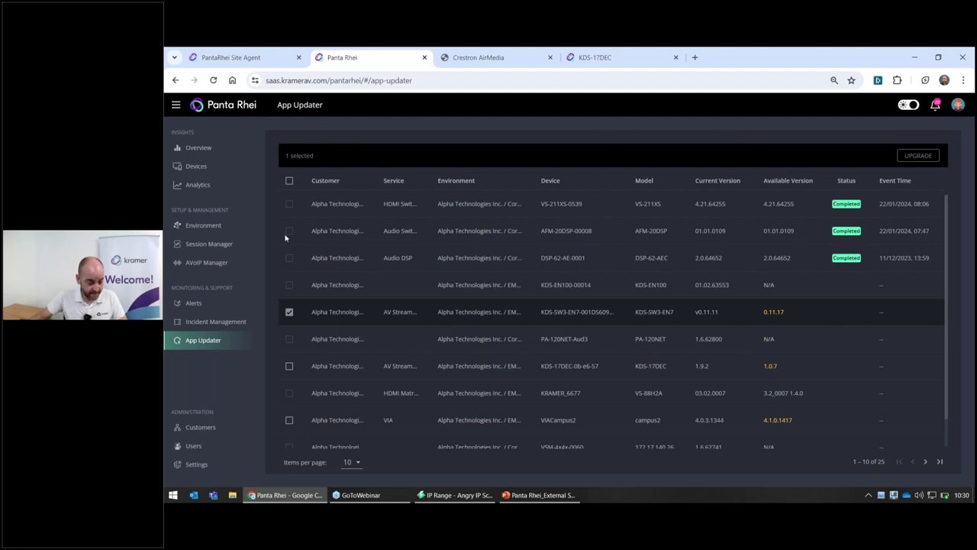
Review the administration pages for customers and users, plus the alert and integration settings.
click(196, 430)
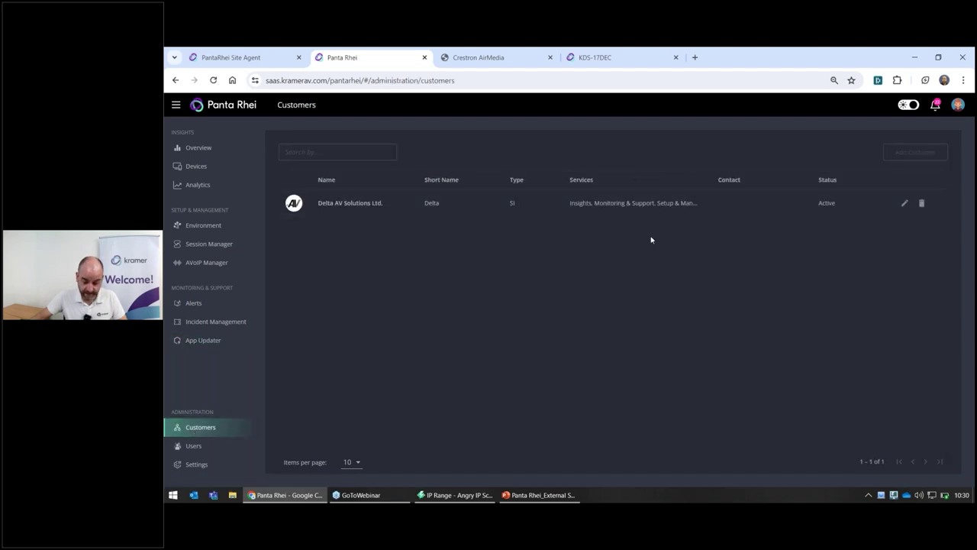
click(198, 450)
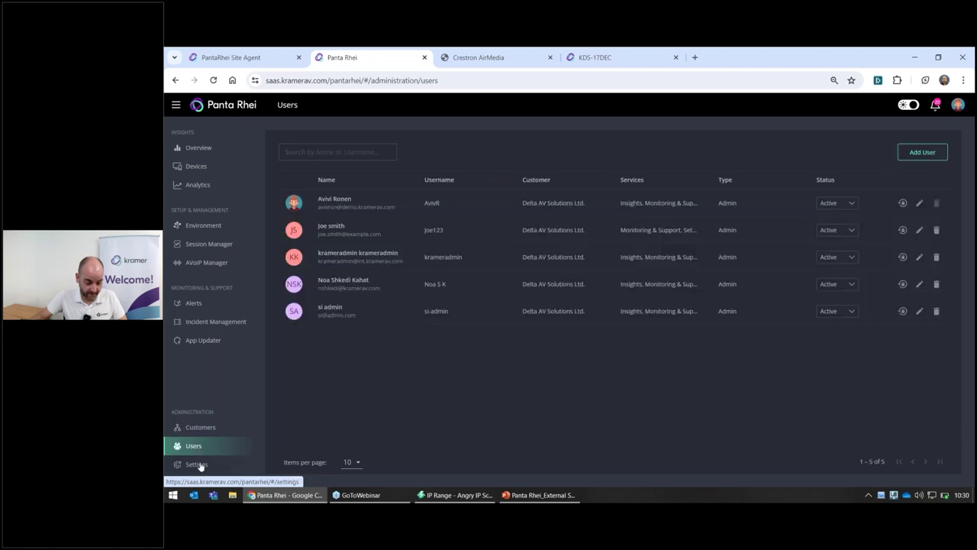
click(197, 464)
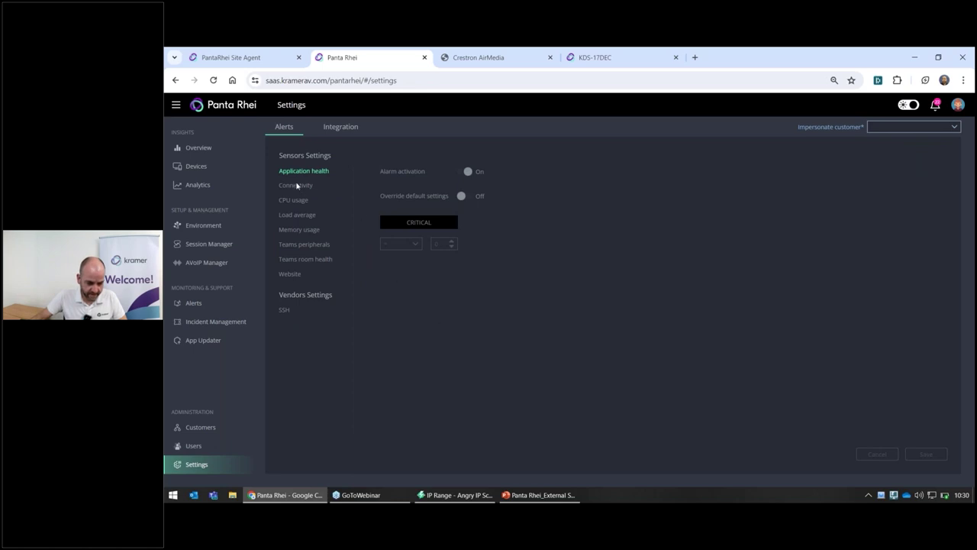
click(339, 128)
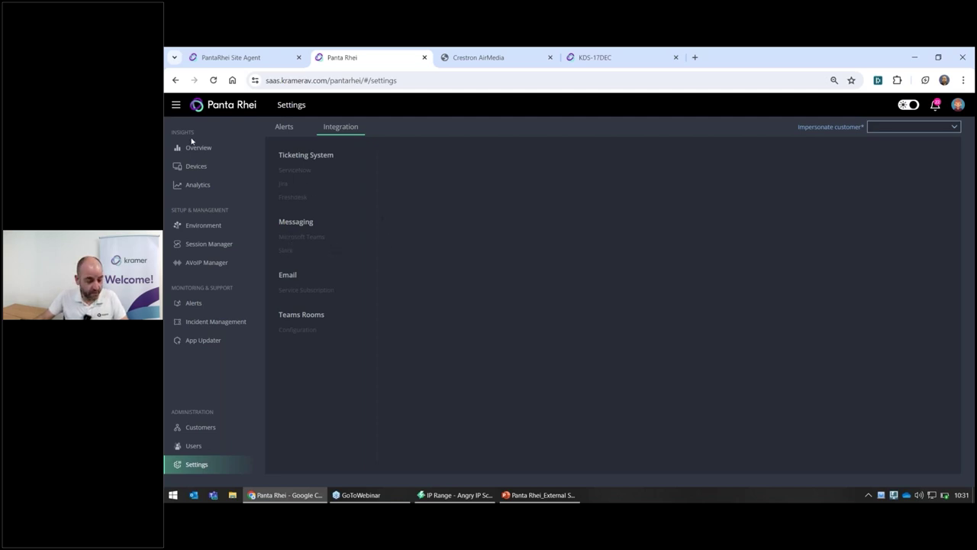
Open Panta Rhei Analytics and display the Active Alerts dashboard.
click(195, 185)
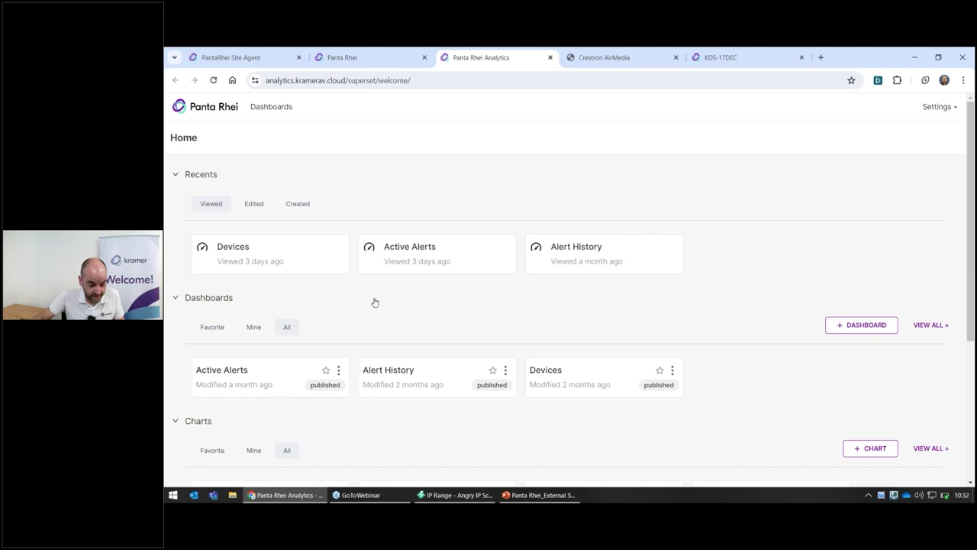
click(260, 380)
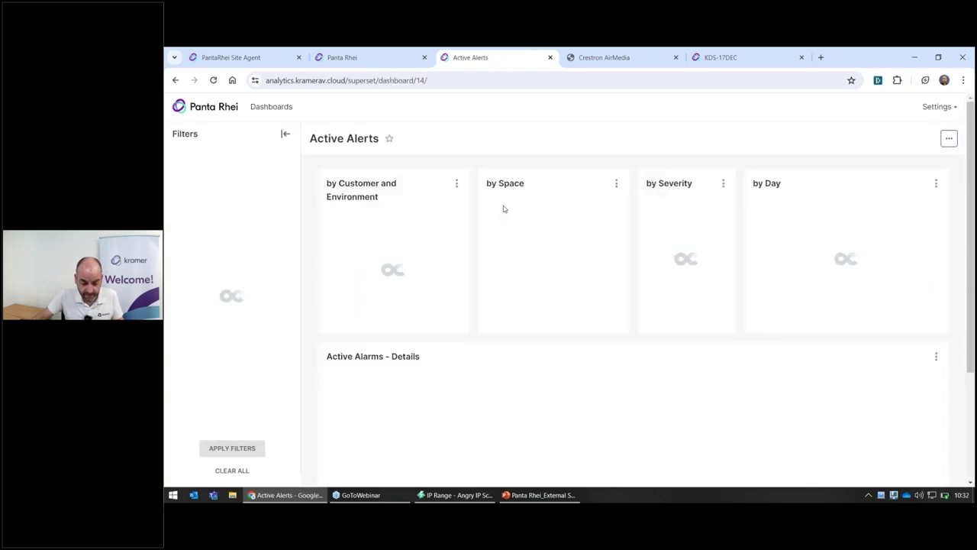
Examine the Active Alerts dashboard's charts by space, severity and day, plus the Active Alarms details table.
right_click(568, 125)
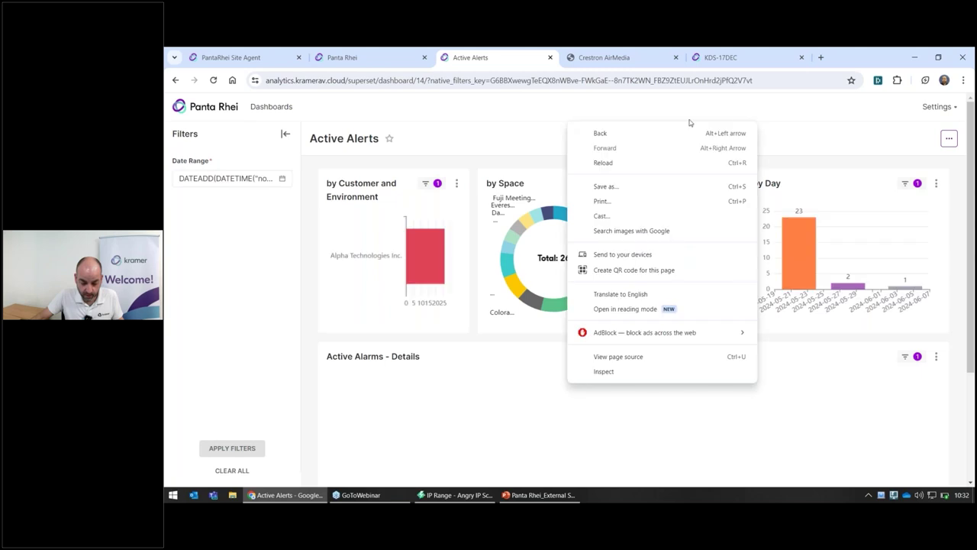
click(786, 115)
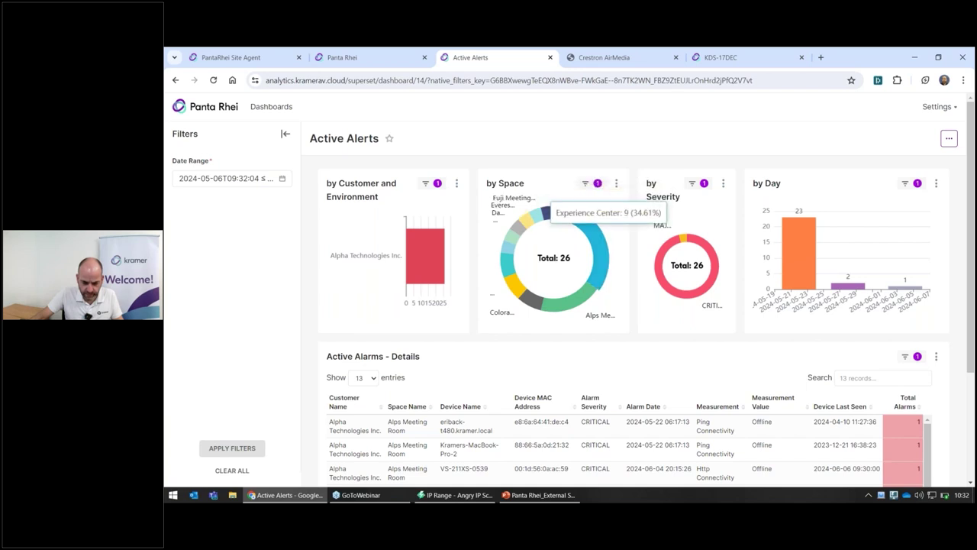
mouse_move(589, 236)
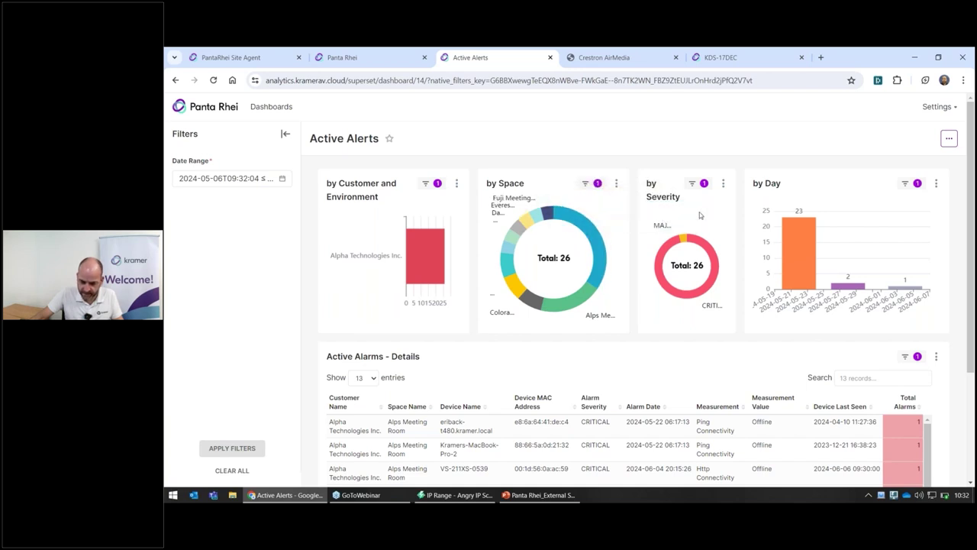
scroll(746, 246, down, 2)
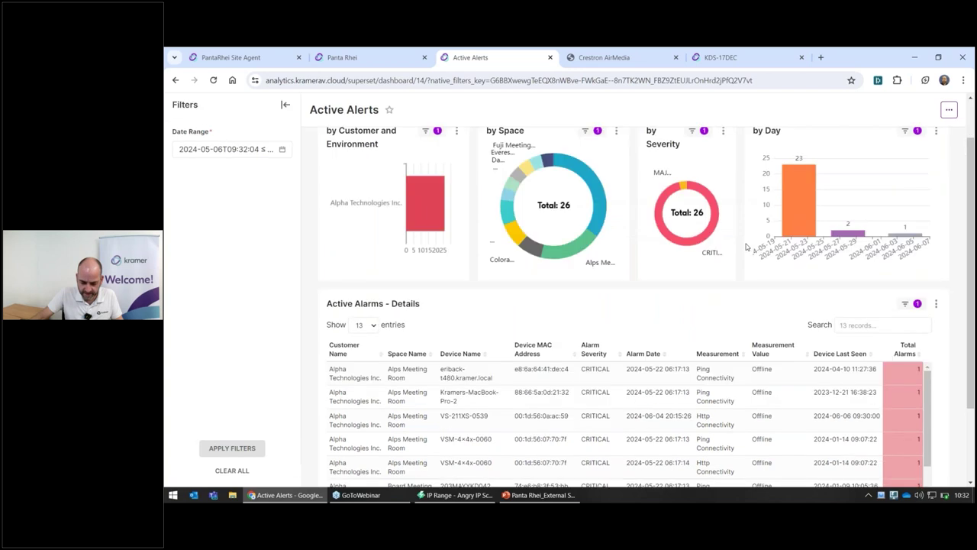
scroll(747, 246, up, 3)
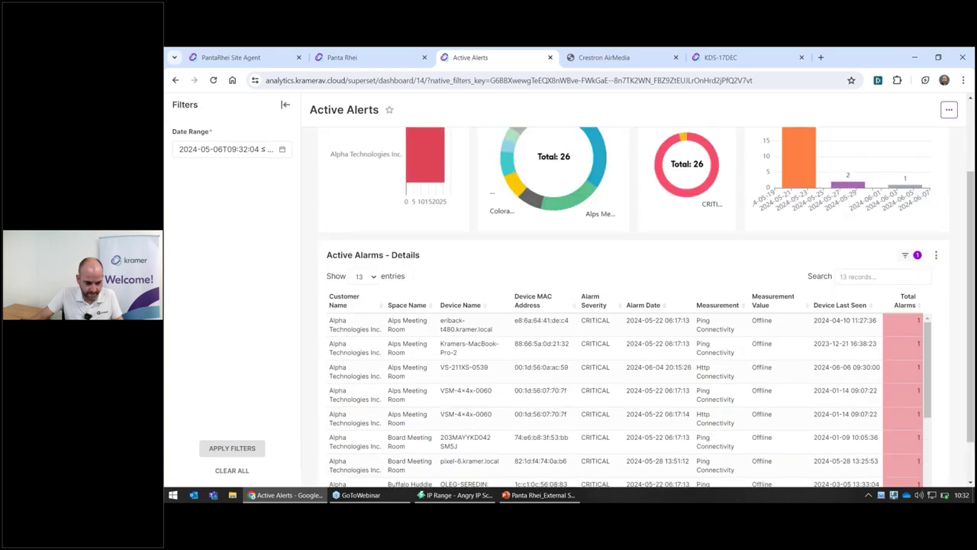
Return to the analytics home page and open the Devices per Customer and Environment (Alarms) chart to review its columns and query settings.
click(372, 55)
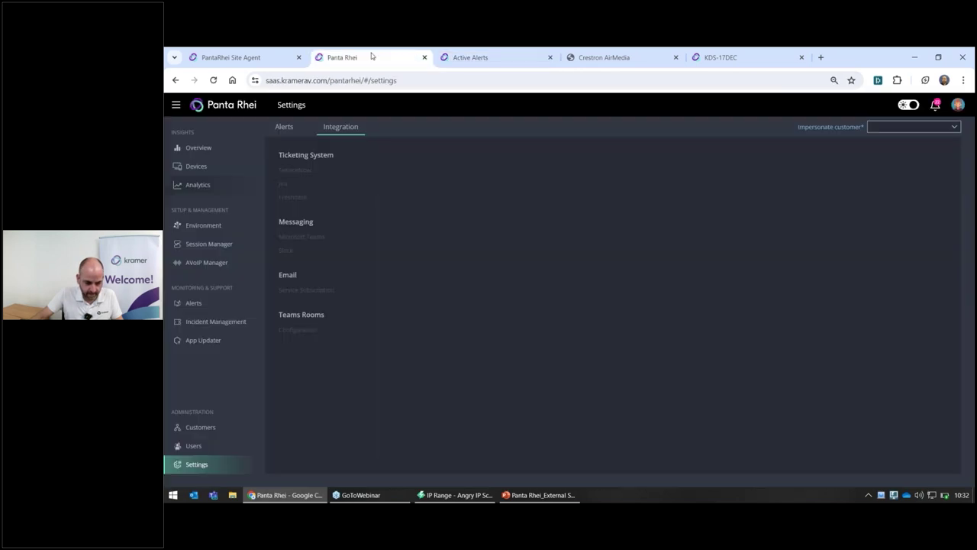
click(470, 58)
click(175, 80)
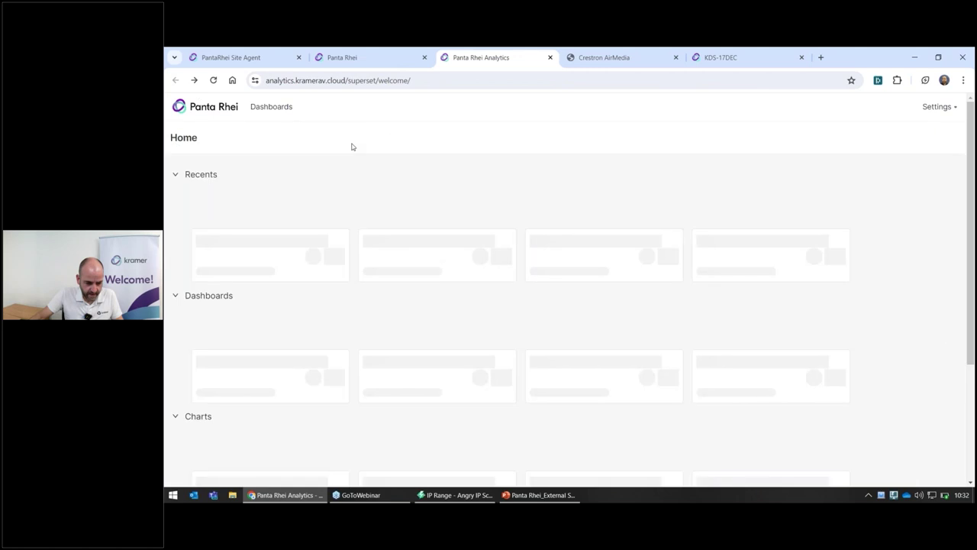
scroll(402, 224, down, 2)
scroll(402, 224, down, 1)
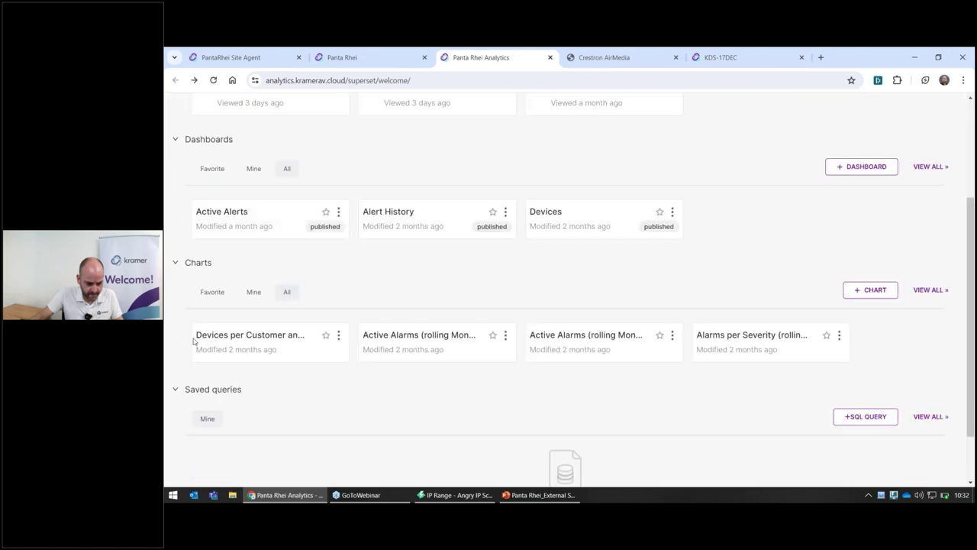
click(255, 345)
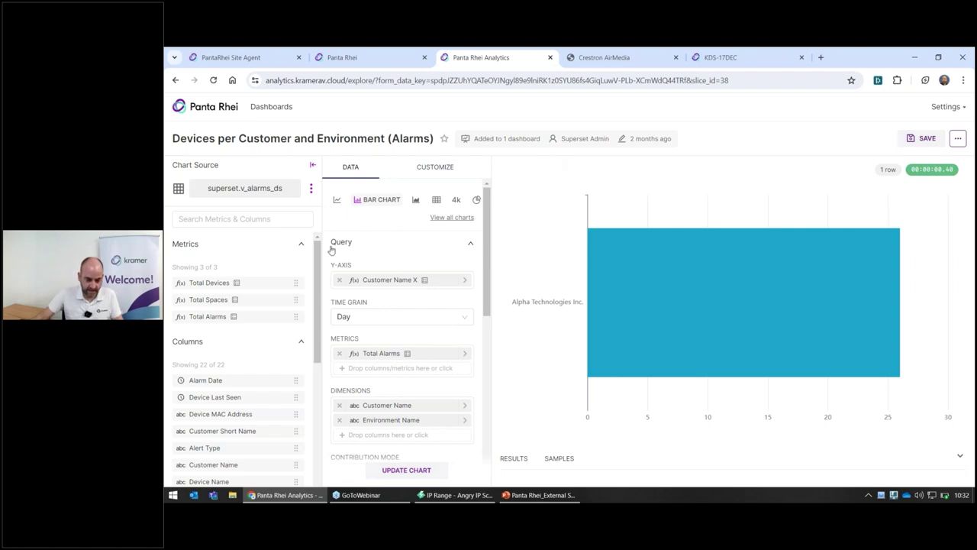
drag(317, 250, 317, 358)
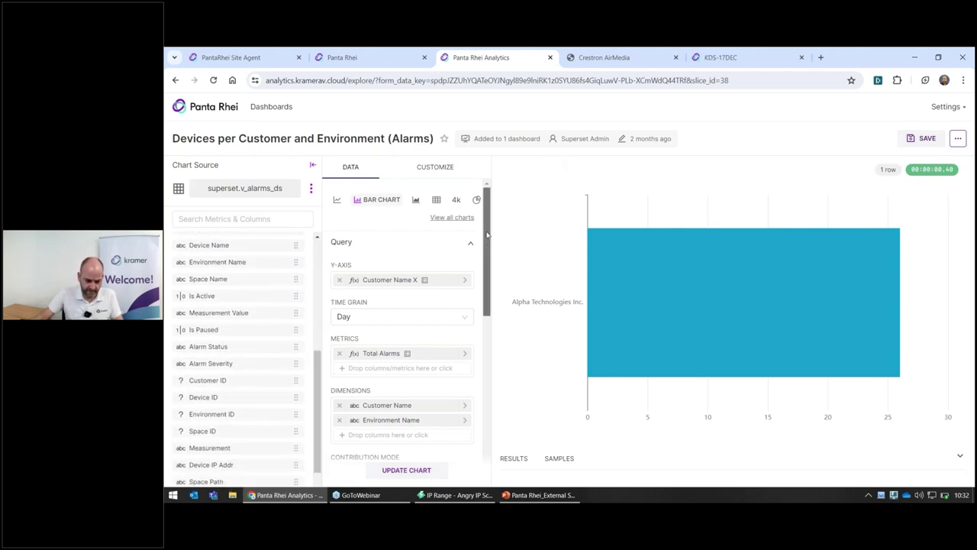
drag(487, 229, 490, 205)
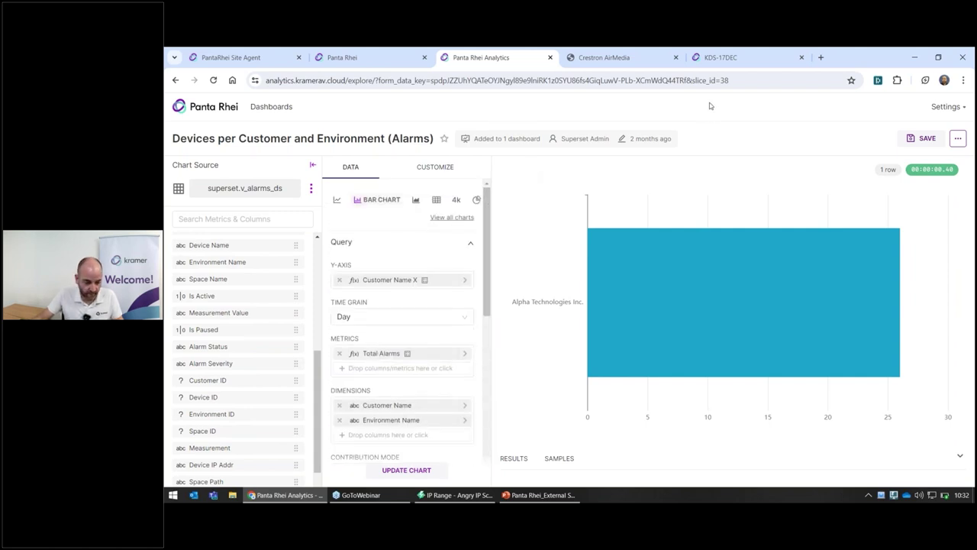
Review the Panta Rhei Overview for Alpha Technologies Inc. and revisit the Site Agent's web address.
click(351, 58)
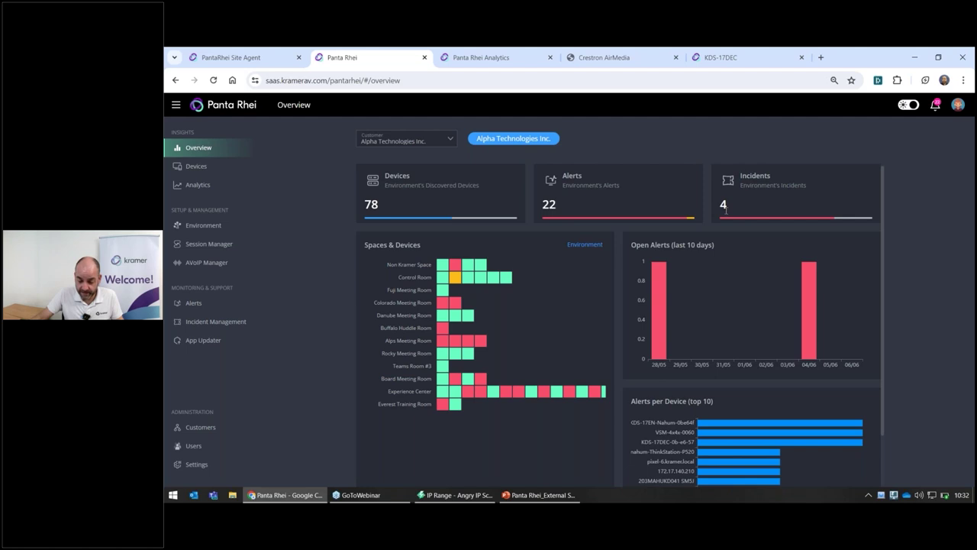
scroll(513, 268, down, 1)
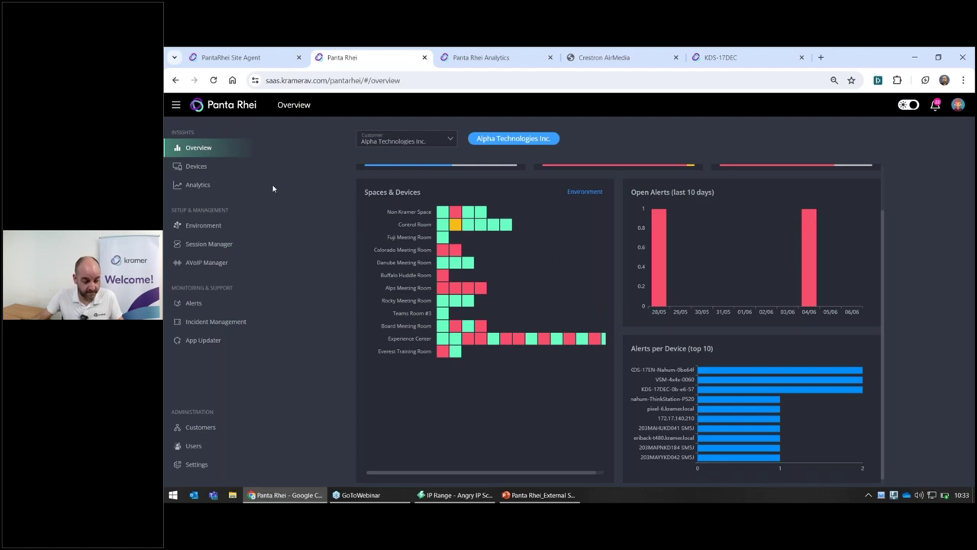
click(254, 59)
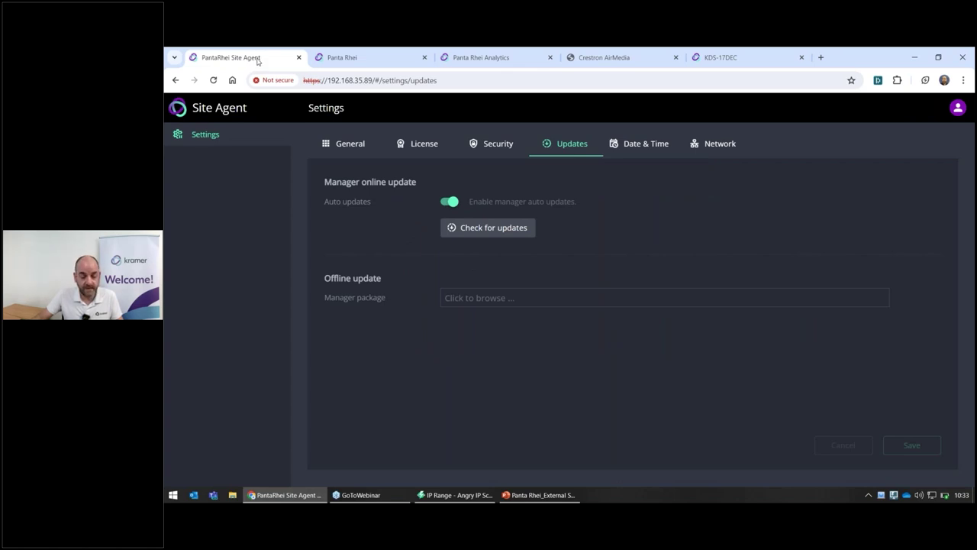
double_click(359, 80)
key(End)
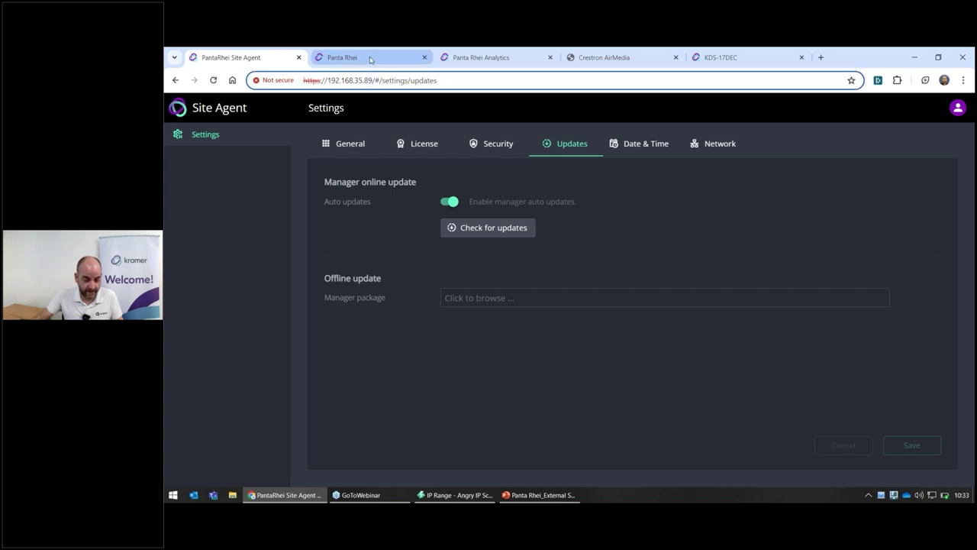
click(370, 59)
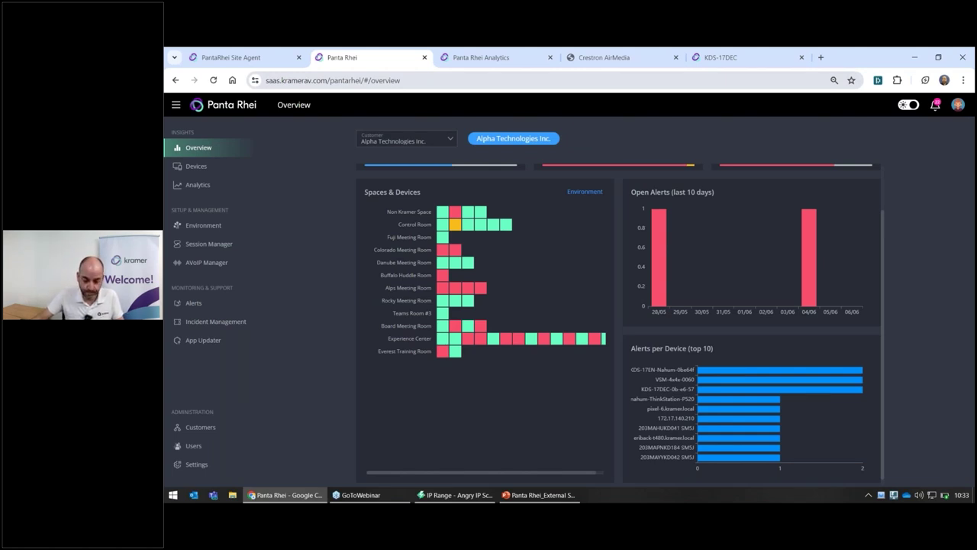
Switch to the Panta Rhei presentation in PowerPoint and start the slide show from the LIVE DEMO TIME slide.
click(549, 495)
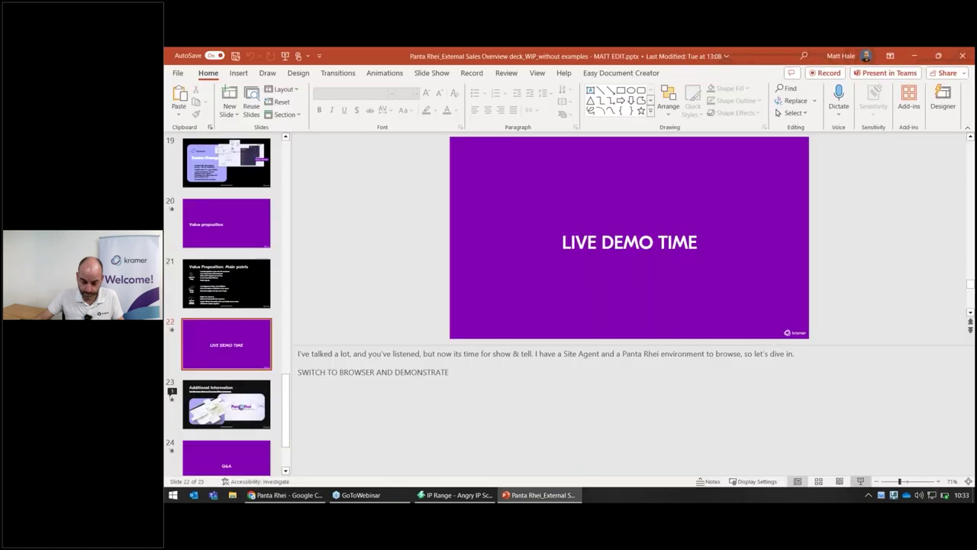
click(628, 495)
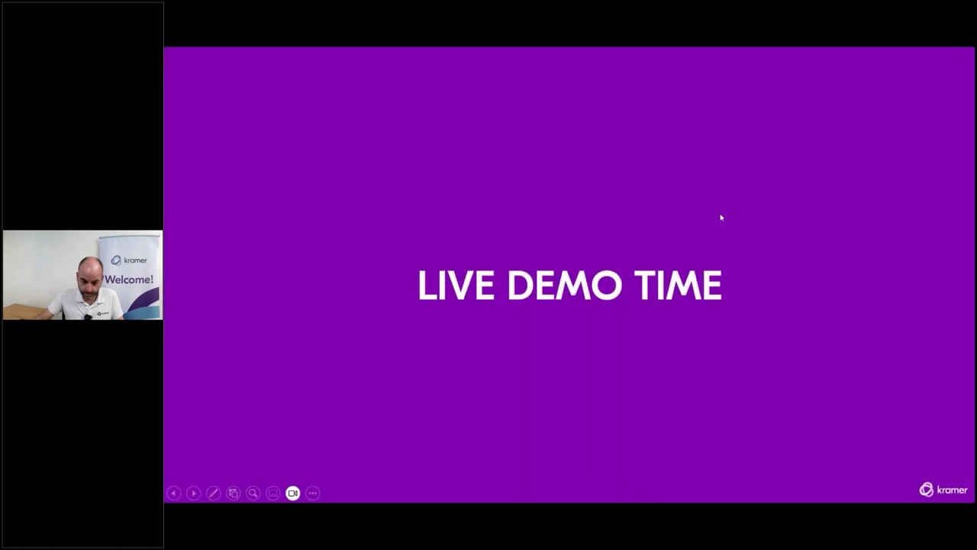